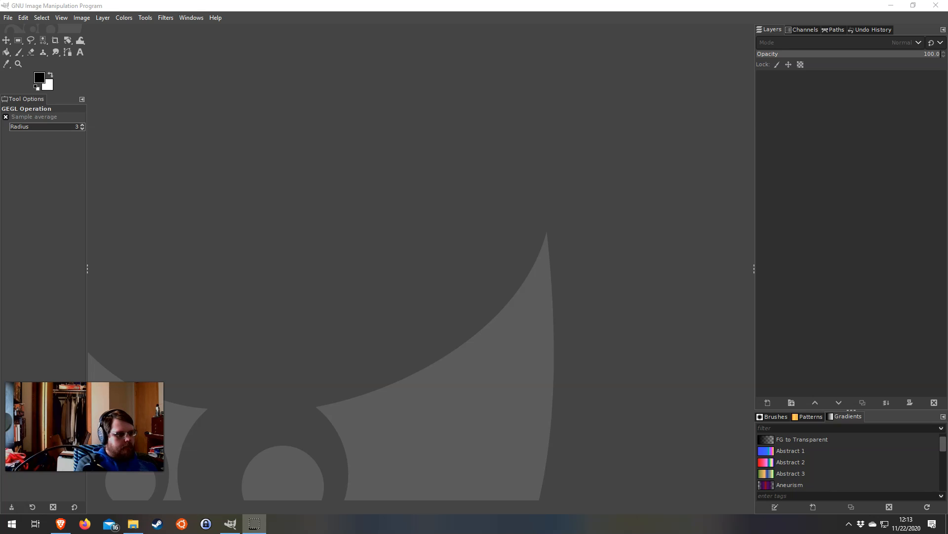
# Open the photo woods.jpg as a new image
pyautogui.moveTo(1, 179); pyautogui.dragTo(488, 176)
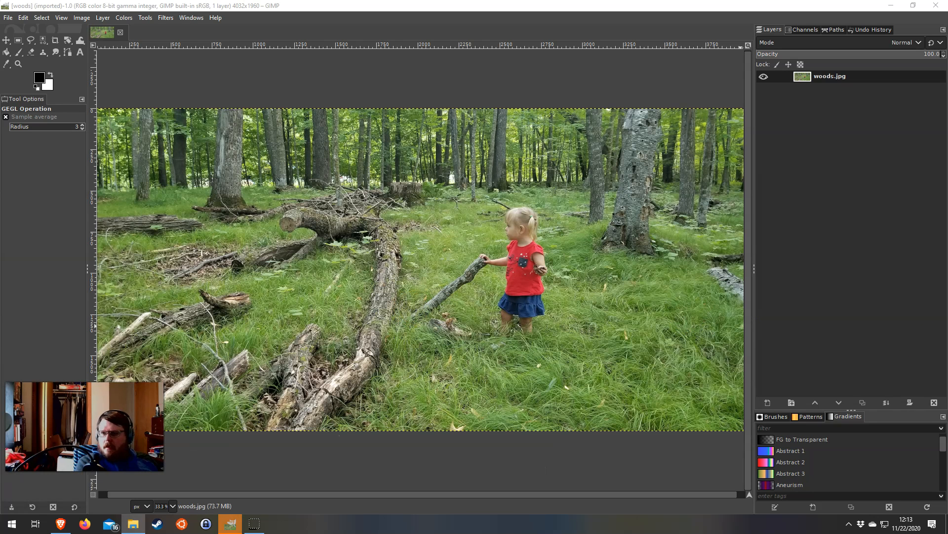
# Preview the Desaturate adjustment on the woods photo using the Luminance mode
pyautogui.click(131, 22)
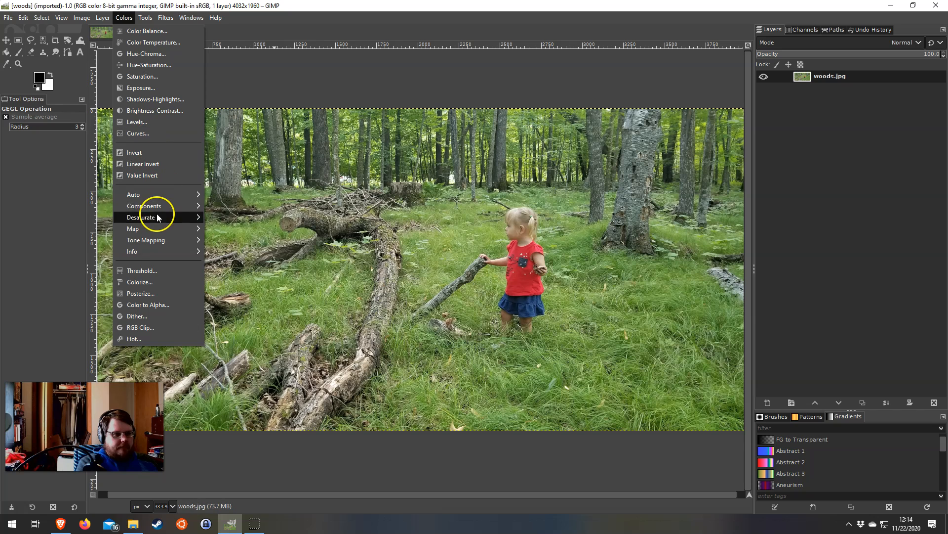
pyautogui.moveTo(153, 207)
pyautogui.click(243, 230)
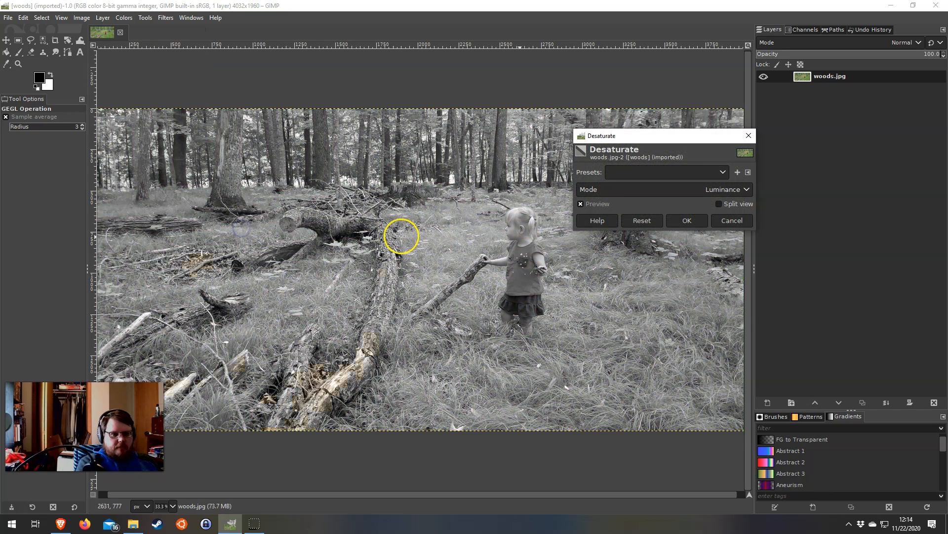
pyautogui.moveTo(690, 140); pyautogui.dragTo(571, 83)
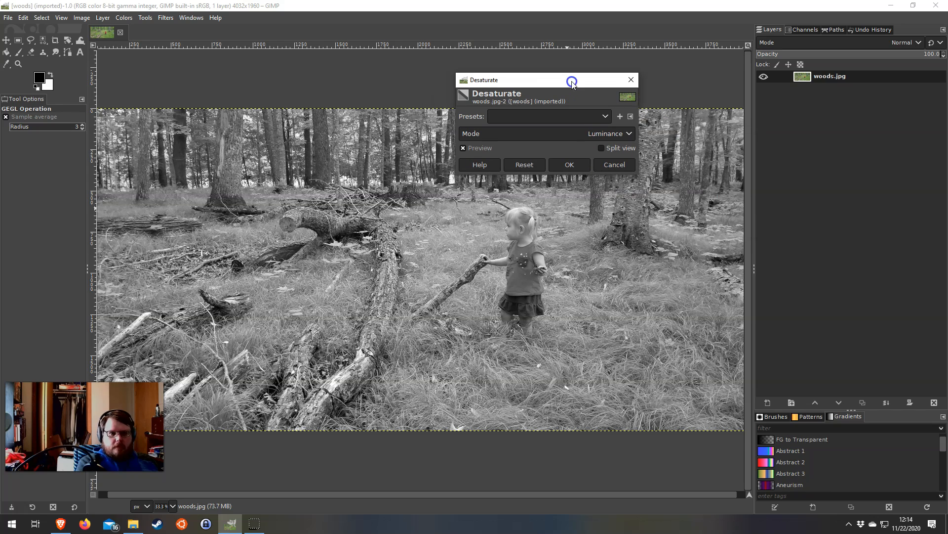
pyautogui.click(617, 134)
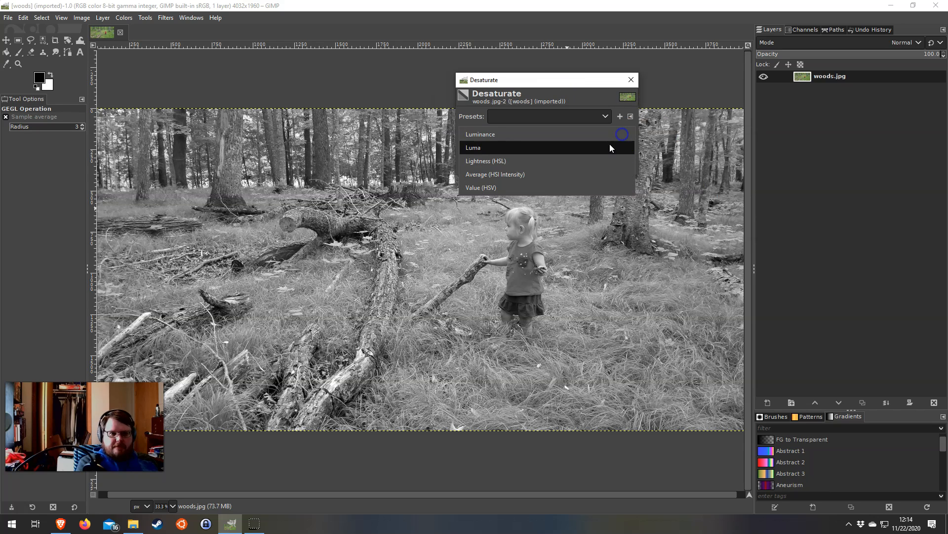
pyautogui.click(514, 135)
# Bring up the Wikipedia article on relative luminance in the browser and examine its RGB weighting formula
pyautogui.moveTo(947, 218); pyautogui.dragTo(715, 70)
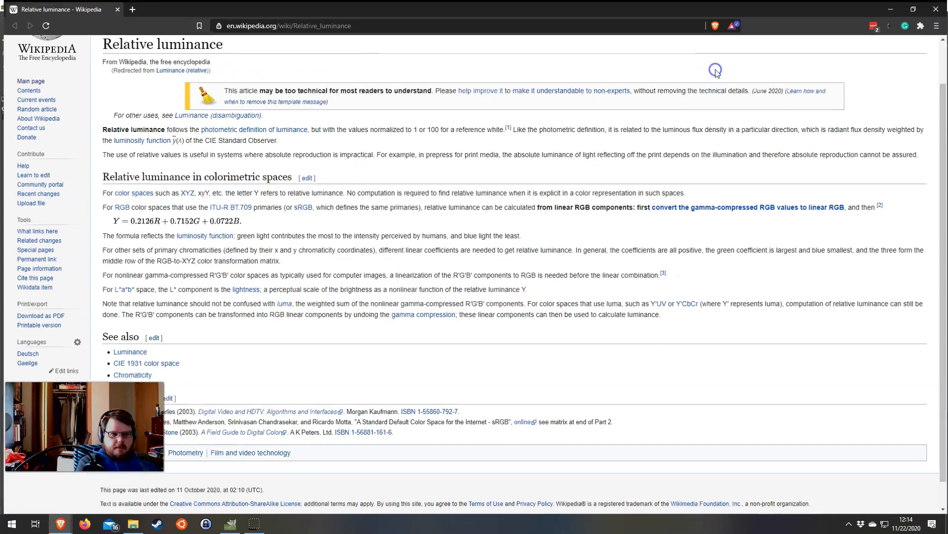
pyautogui.scroll(1, 105, 175)
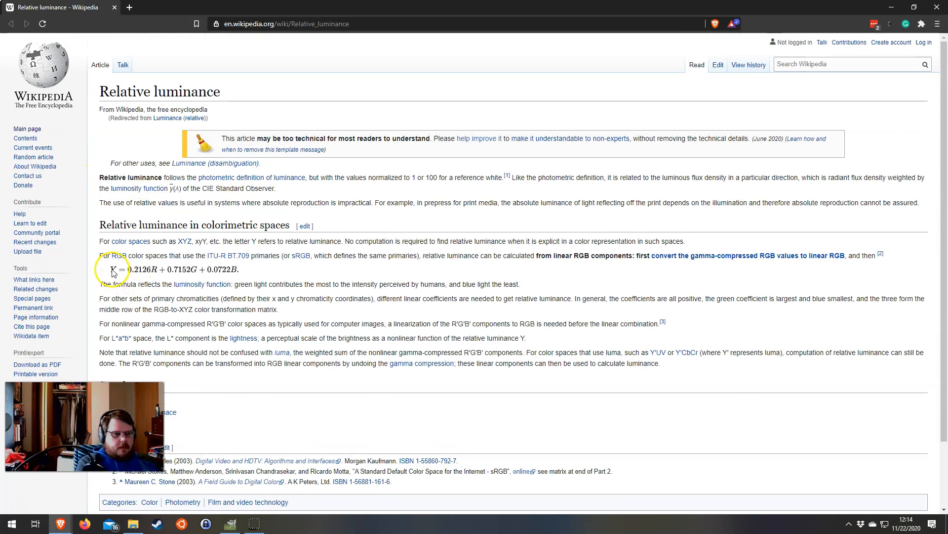
pyautogui.moveTo(101, 269); pyautogui.dragTo(242, 271)
pyautogui.click(249, 270)
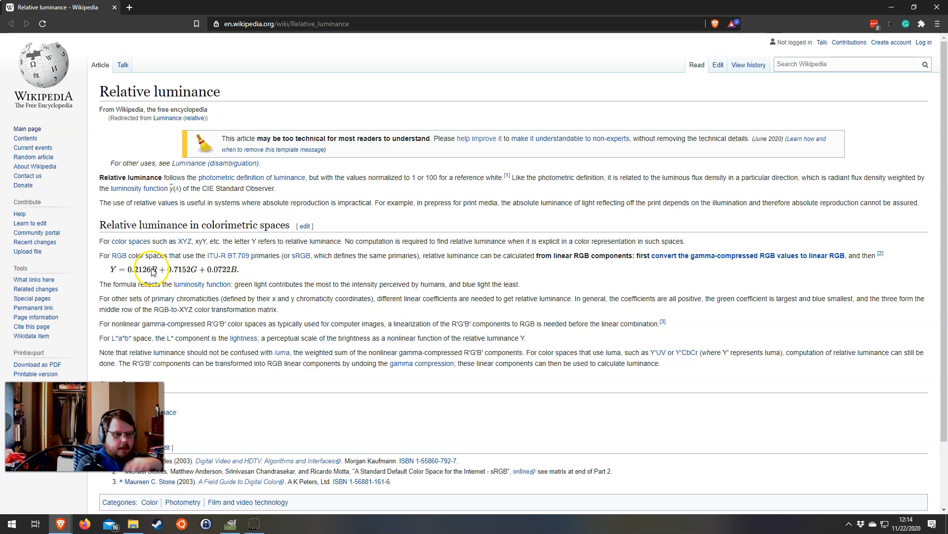
pyautogui.moveTo(128, 270); pyautogui.dragTo(220, 269)
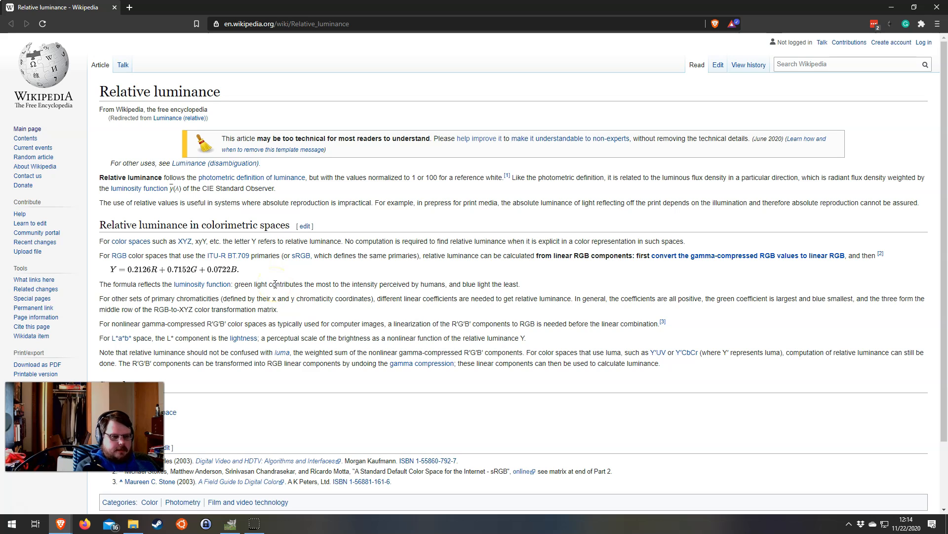
# Return to GIMP, cancel the desaturation, and pick a single red shirt pixel as the foreground colour with the Color Picker
pyautogui.click(230, 523)
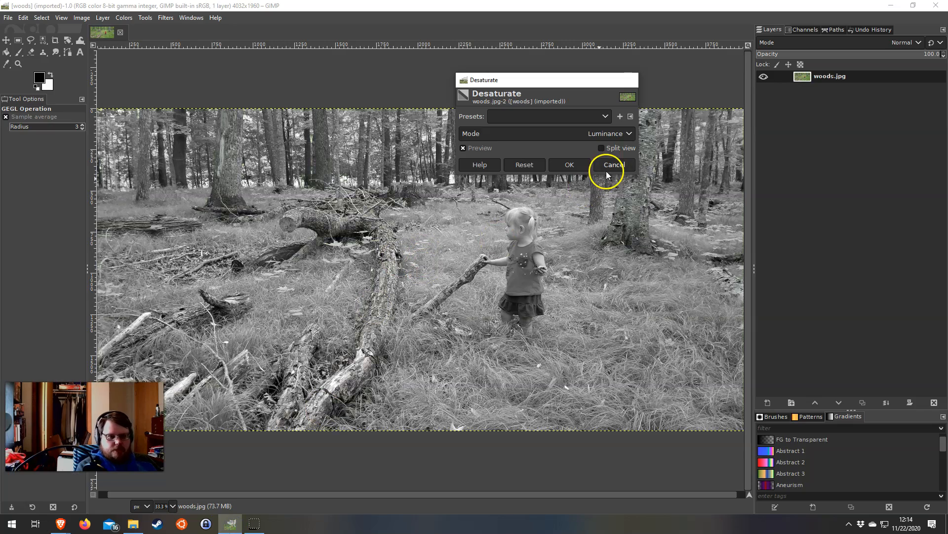
pyautogui.click(607, 171)
pyautogui.scroll(18, 514, 266)
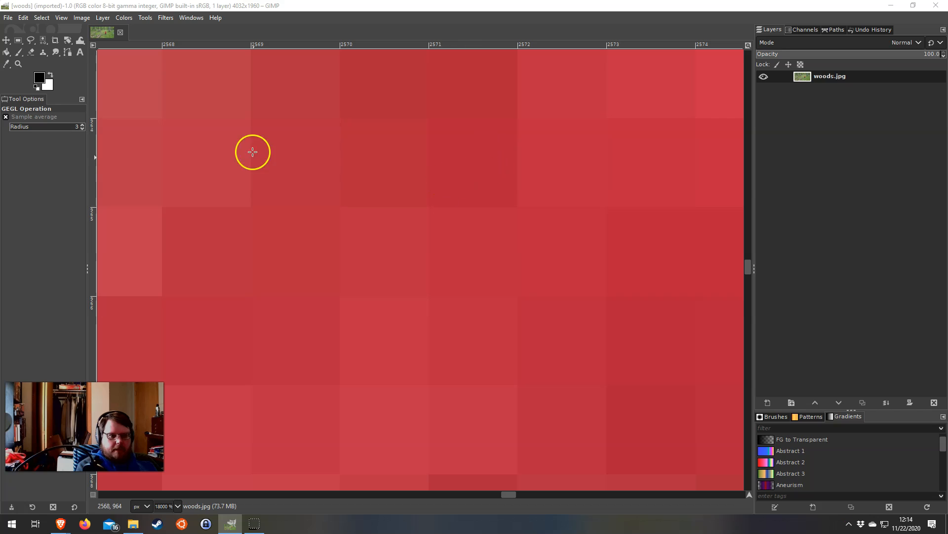
pyautogui.click(6, 64)
pyautogui.click(483, 161)
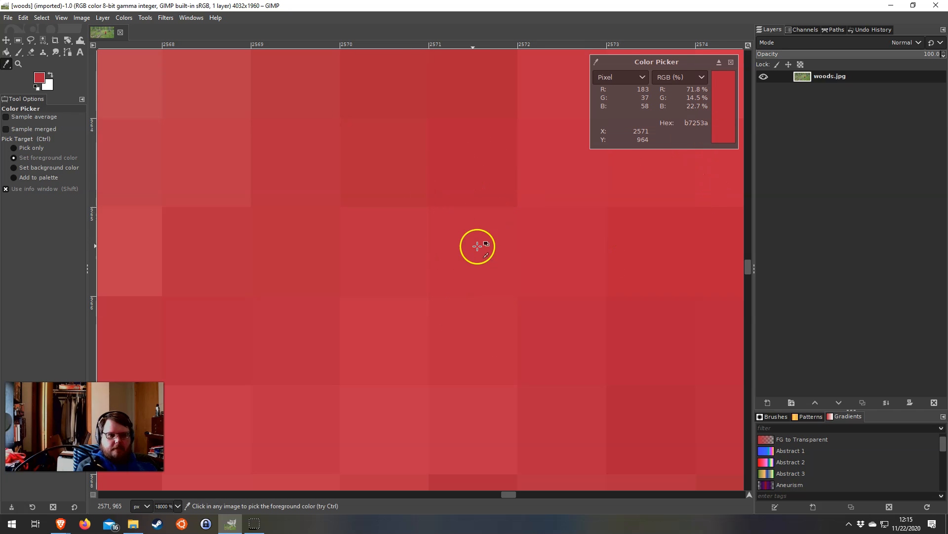
# Review the channel weights of the relative luminance formula in the browser, and close the Color Picker information in GIMP
pyautogui.click(61, 524)
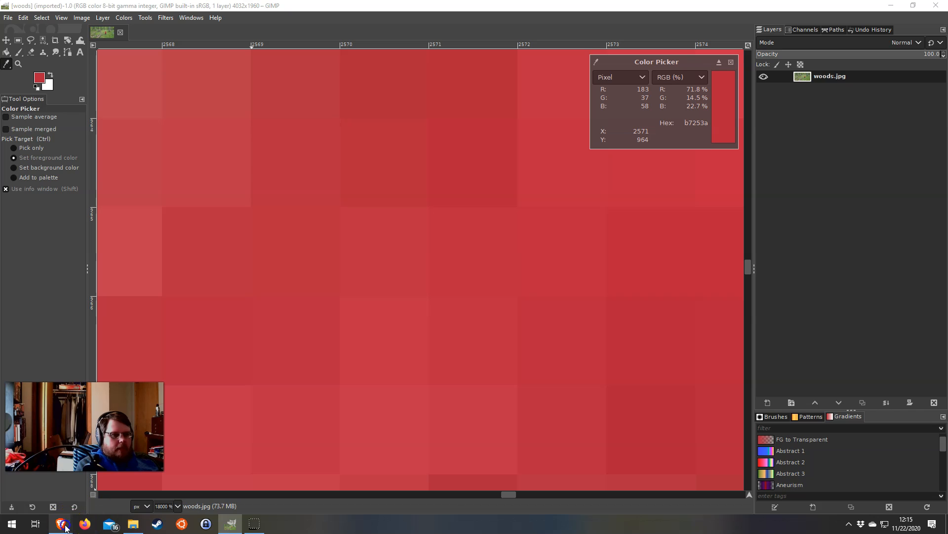
pyautogui.click(135, 487)
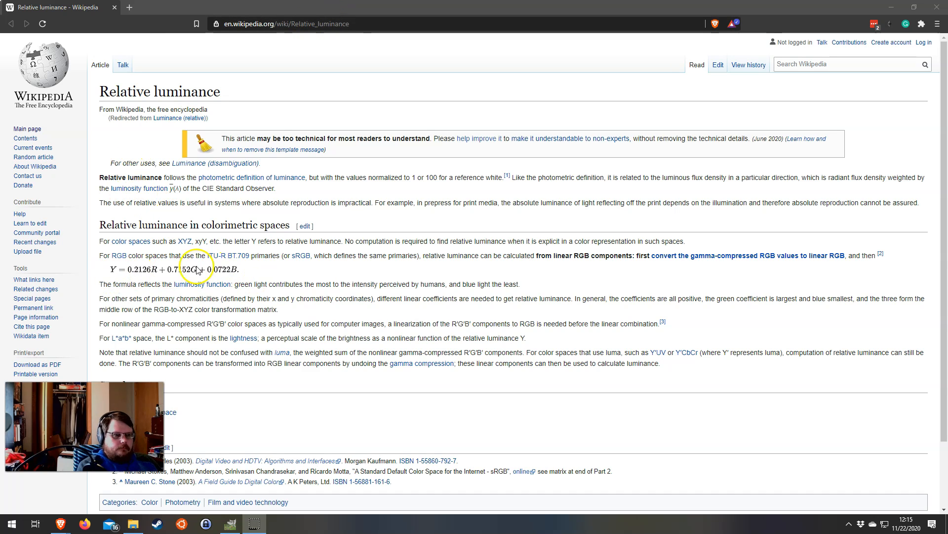
pyautogui.moveTo(420, 7); pyautogui.dragTo(947, 99)
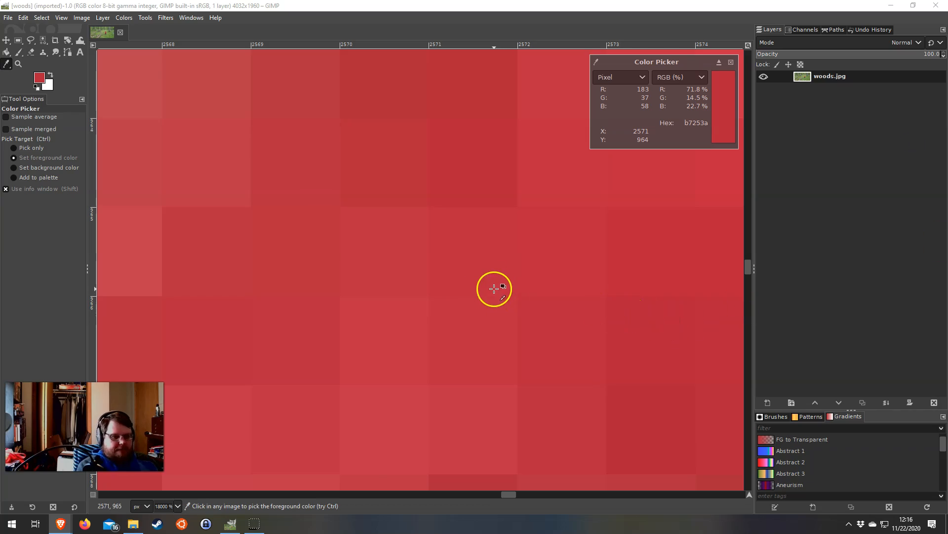
pyautogui.scroll(-14, 494, 288)
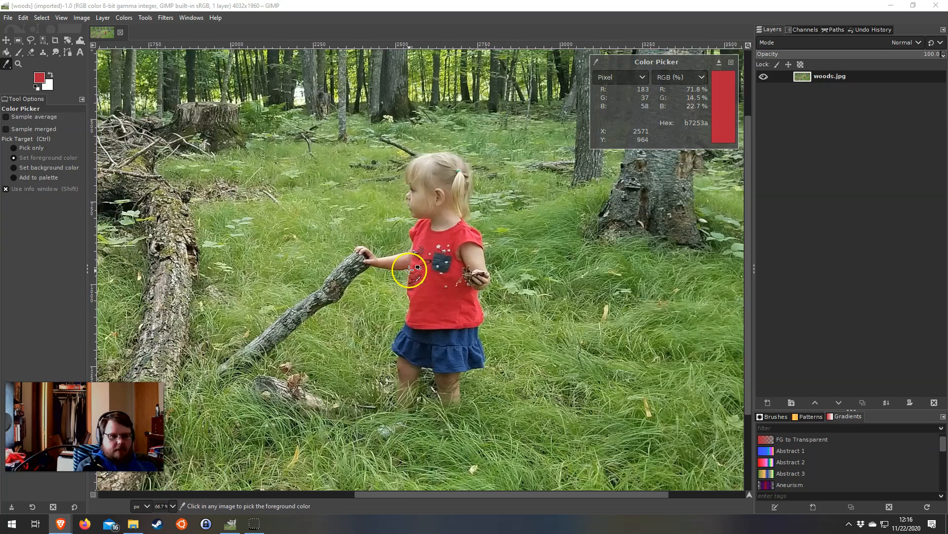
pyautogui.scroll(-1, 409, 270)
pyautogui.moveTo(947, 173); pyautogui.dragTo(603, 36)
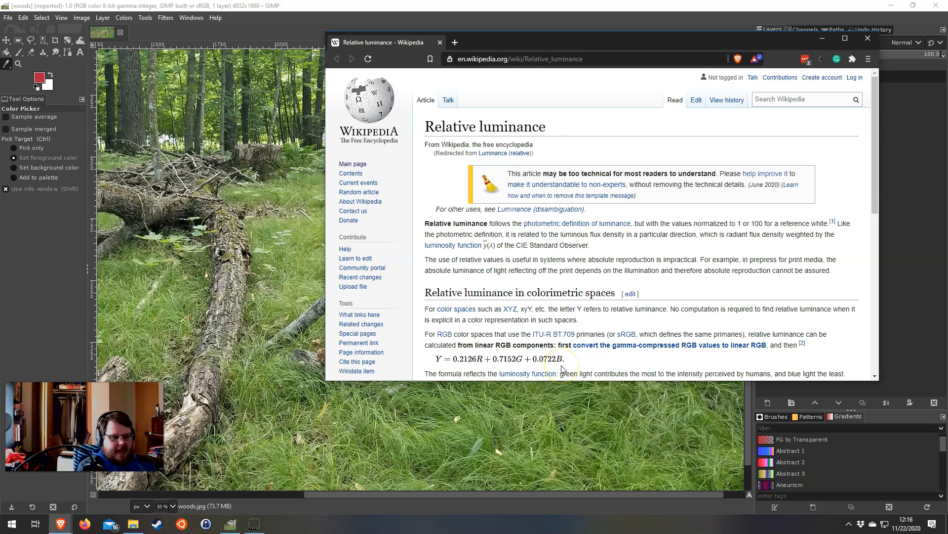
pyautogui.moveTo(569, 46); pyautogui.dragTo(947, 168)
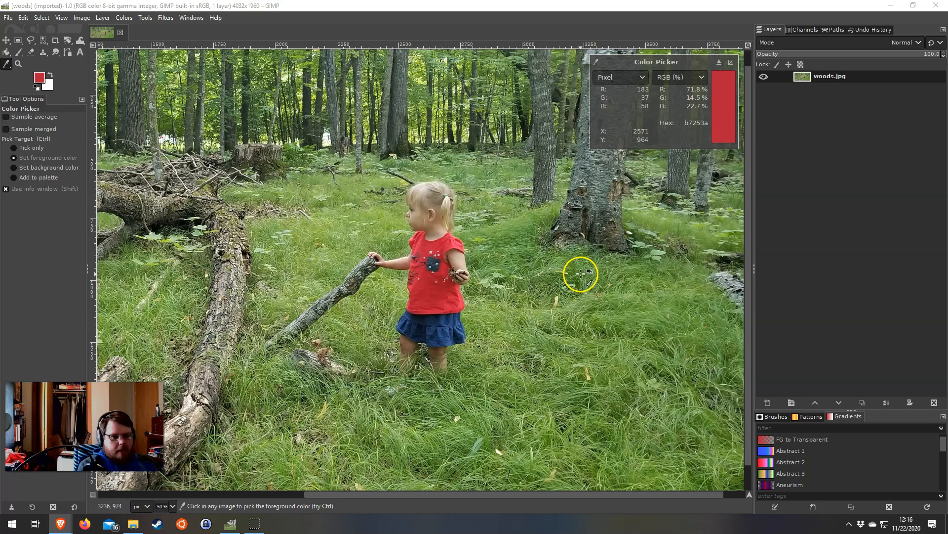
pyautogui.click(731, 62)
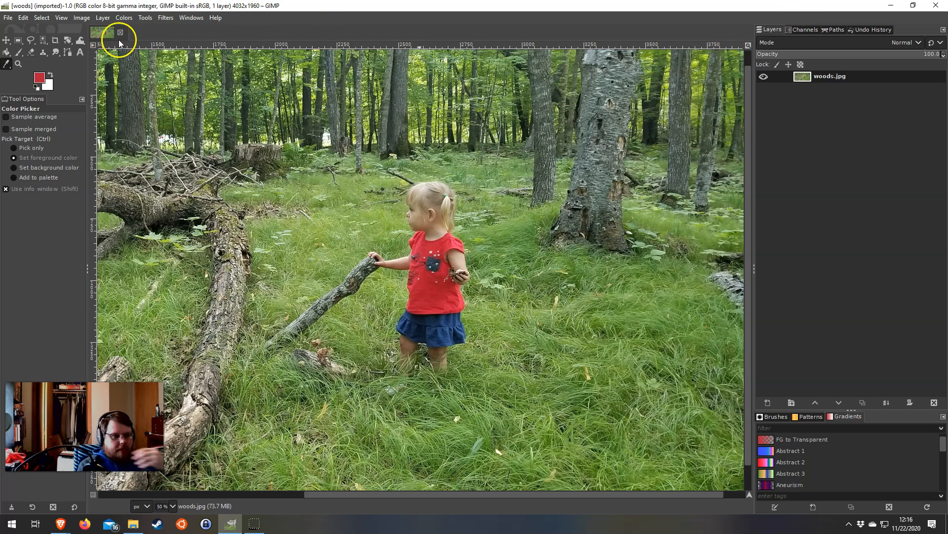
# Preview Desaturate on the photo in the Average (HSI Intensity), Value (HSV) and Luminance modes to compare their tones
pyautogui.click(124, 18)
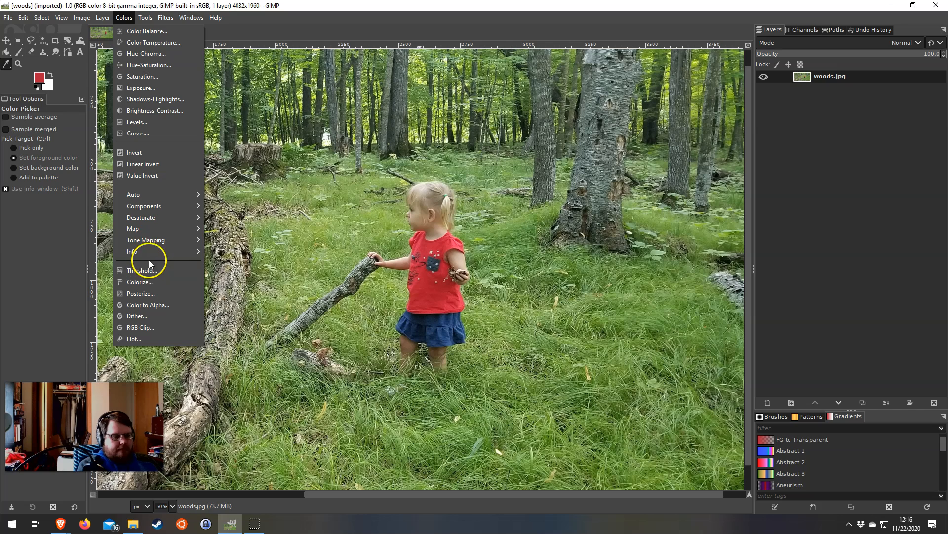
pyautogui.moveTo(158, 217)
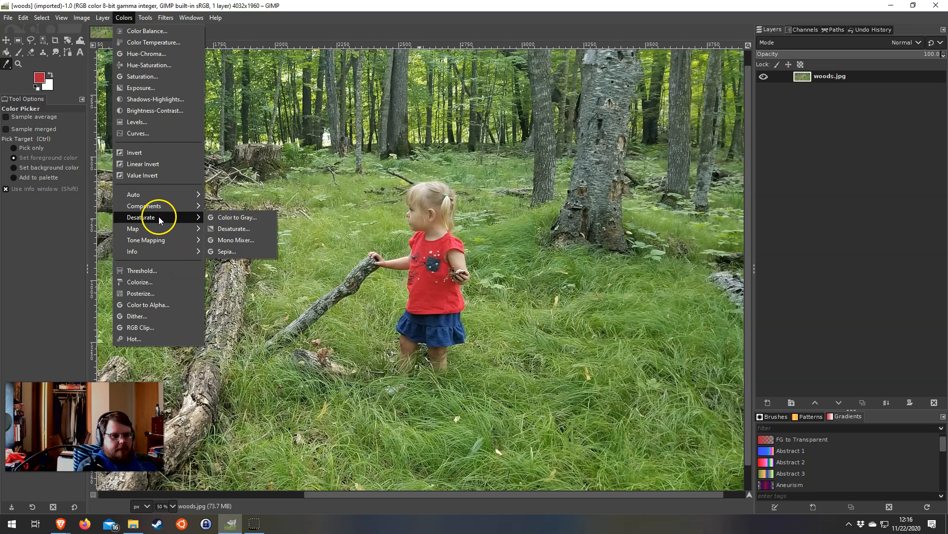
pyautogui.click(258, 230)
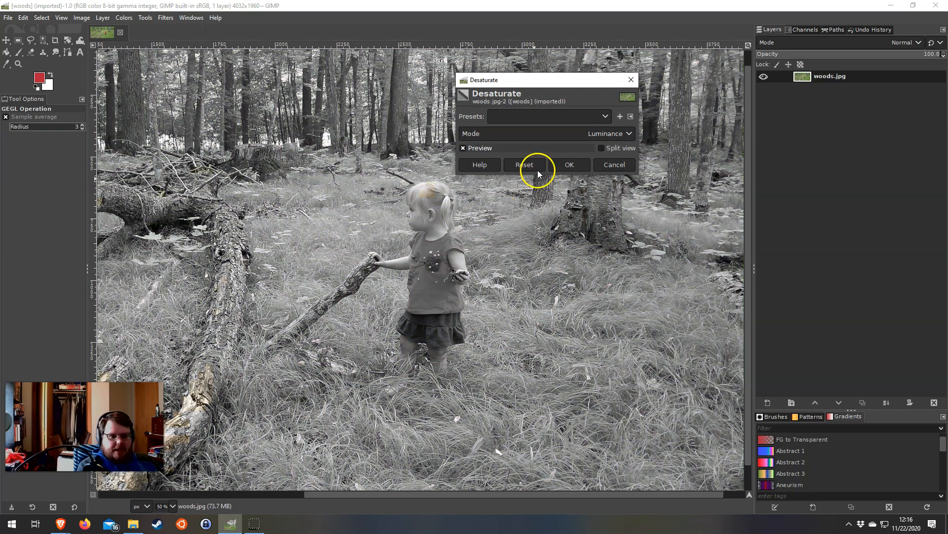
pyautogui.click(582, 134)
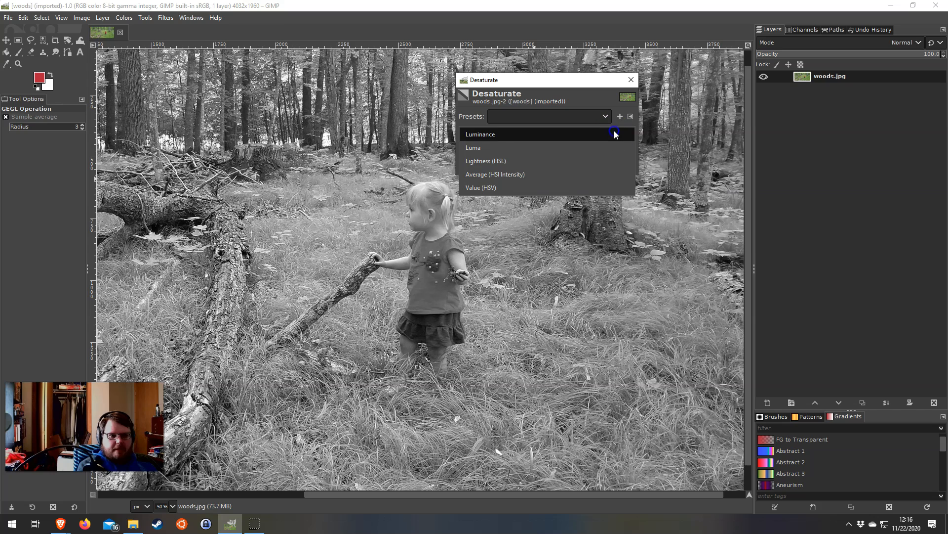
pyautogui.click(556, 177)
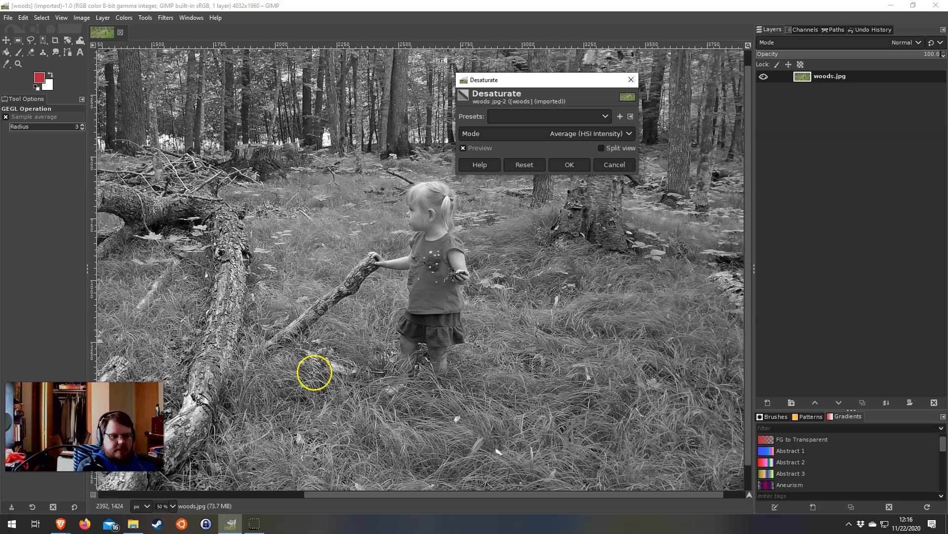
pyautogui.click(565, 133)
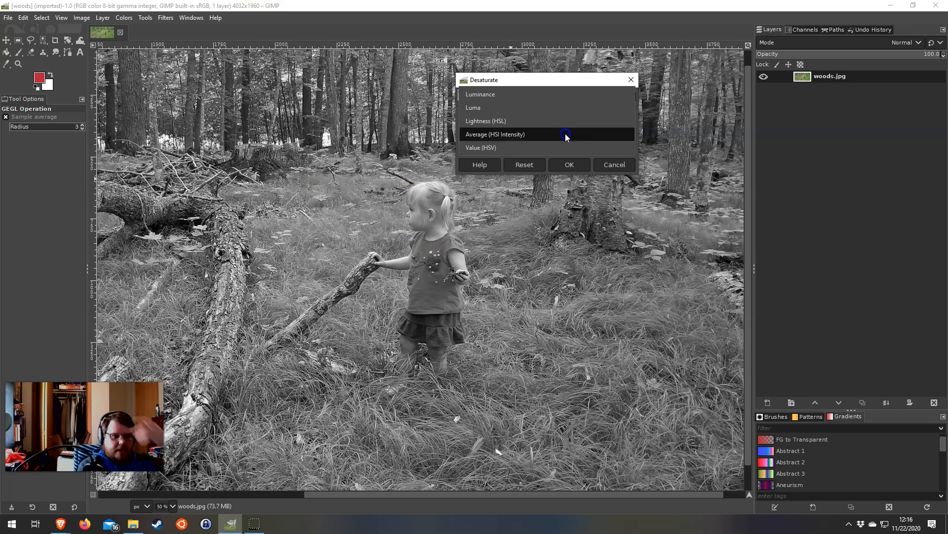
pyautogui.click(567, 144)
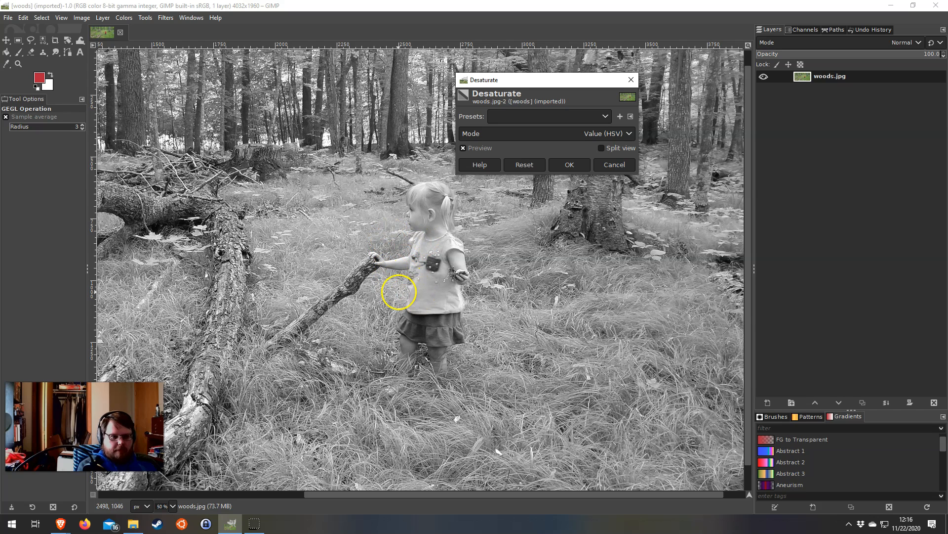
pyautogui.click(601, 134)
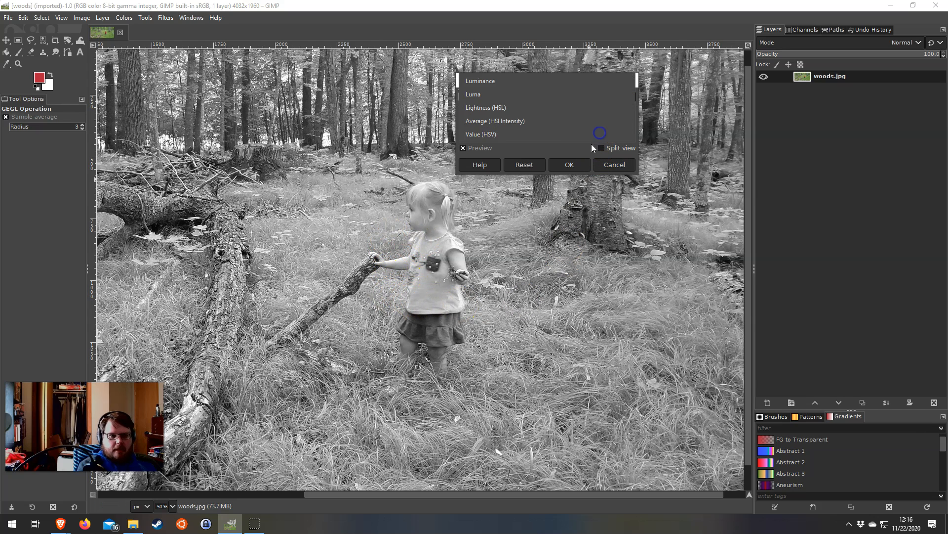
pyautogui.click(545, 87)
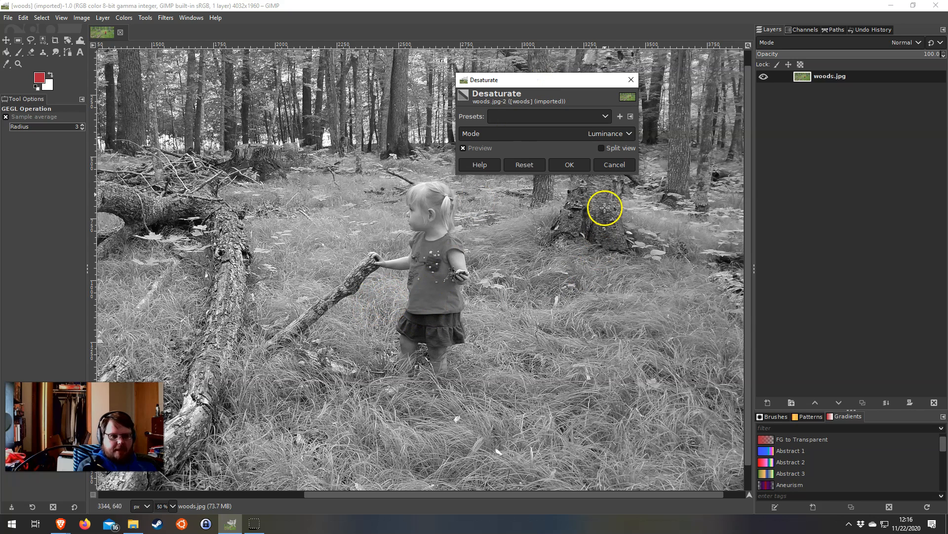
# Compare the Lightness (HSL), Average (HSI Intensity), Value (HSV) and Luminance previews, and cancel Desaturate without applying it
pyautogui.click(605, 135)
pyautogui.click(600, 163)
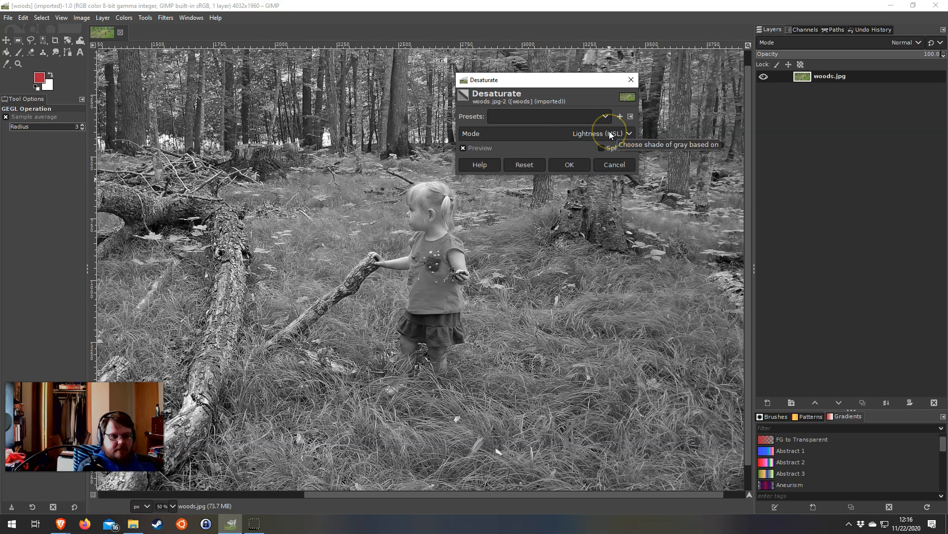
pyautogui.click(609, 131)
pyautogui.click(588, 153)
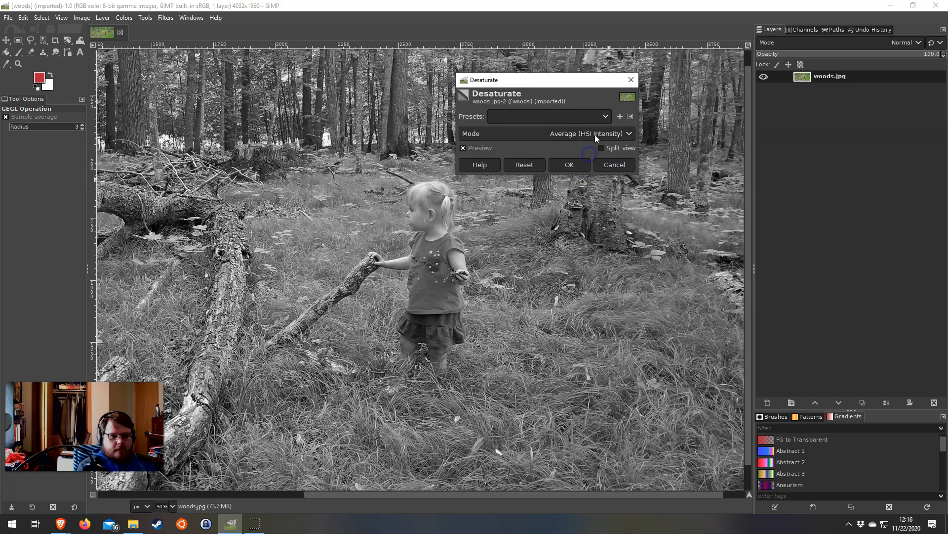
pyautogui.click(597, 135)
pyautogui.click(588, 161)
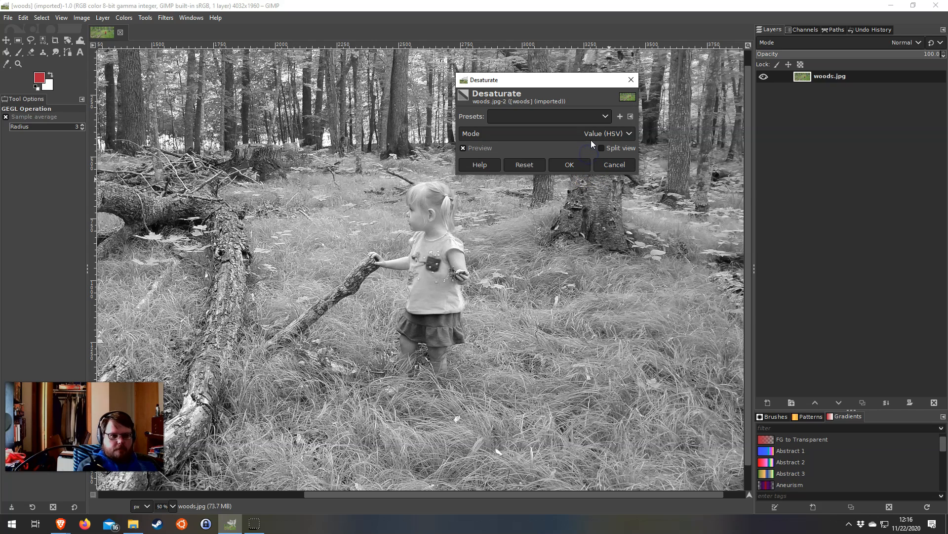
pyautogui.click(592, 140)
pyautogui.click(588, 83)
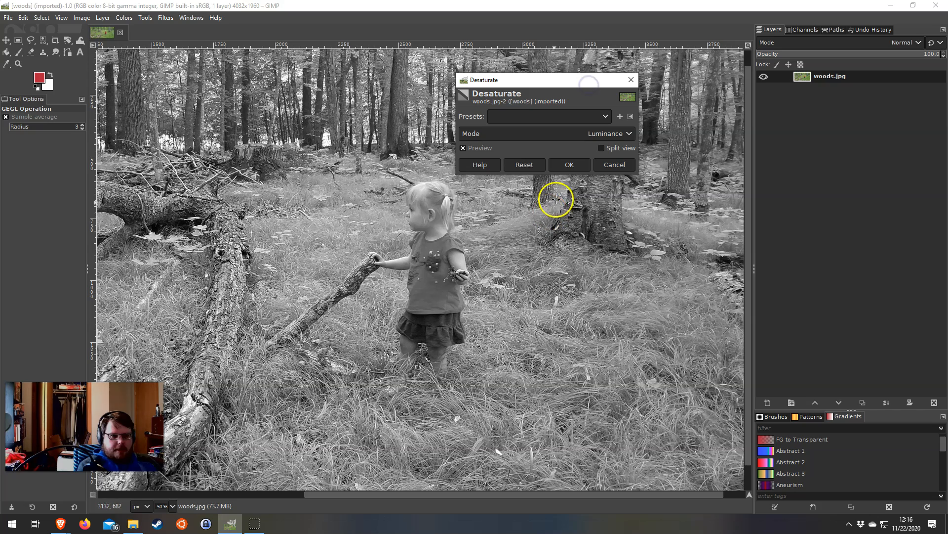
pyautogui.click(619, 164)
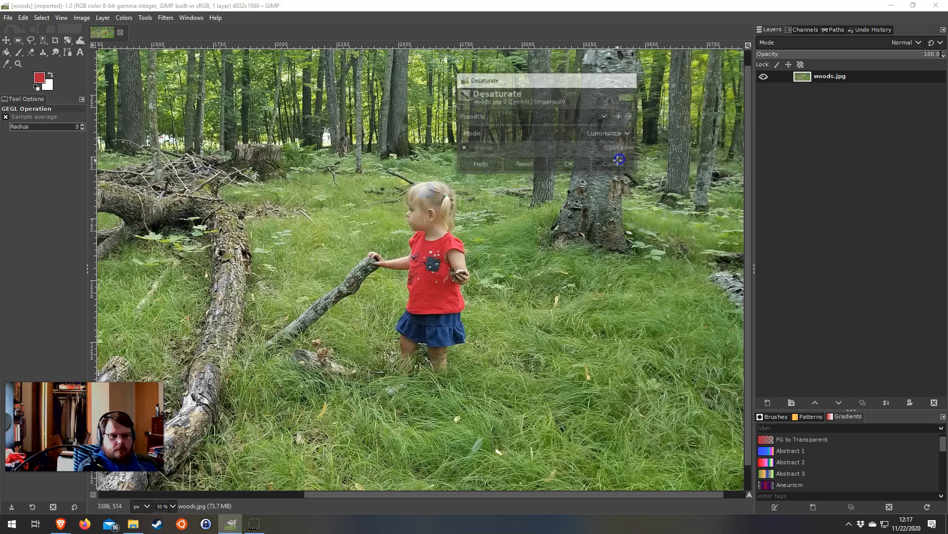
pyautogui.scroll(-4, 444, 310)
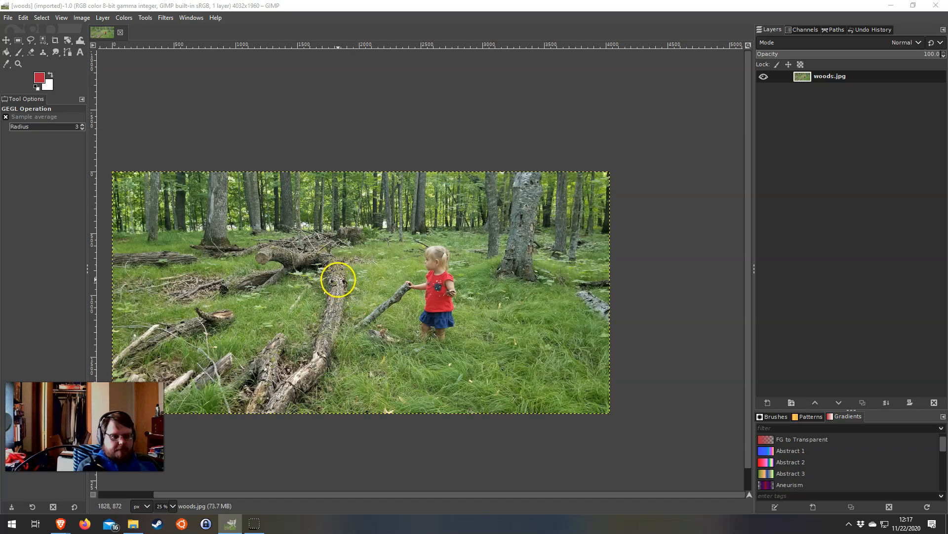
pyautogui.scroll(2, 338, 279)
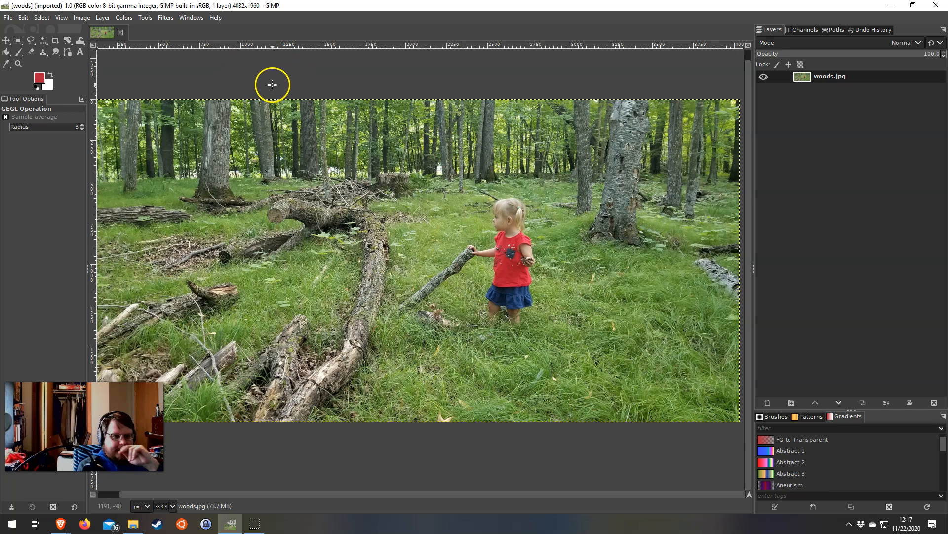
# Boost the photo's contrast with an S-shaped Value curve, with points at input 190, output 228 and input 64, output 34
pyautogui.click(124, 20)
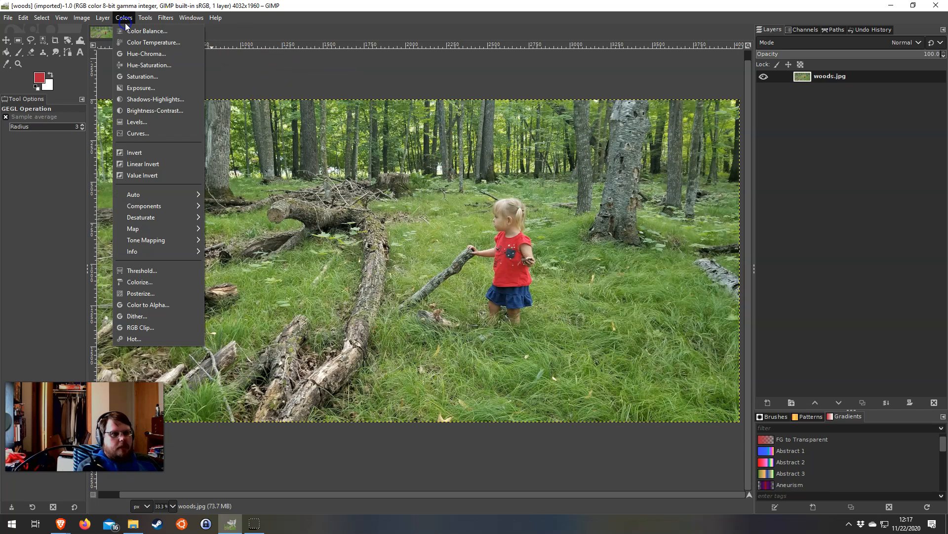
pyautogui.click(142, 135)
pyautogui.moveTo(573, 111); pyautogui.dragTo(324, 114)
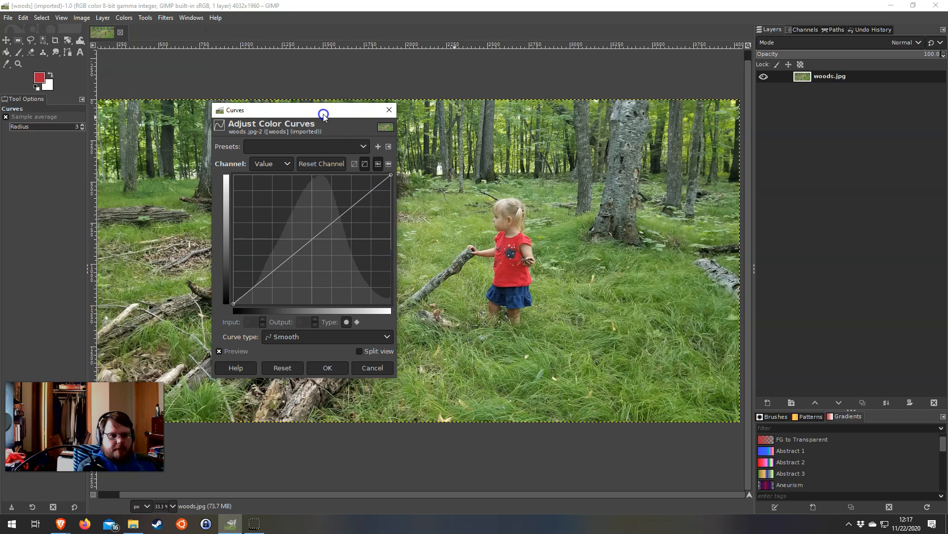
pyautogui.moveTo(349, 204); pyautogui.dragTo(352, 185)
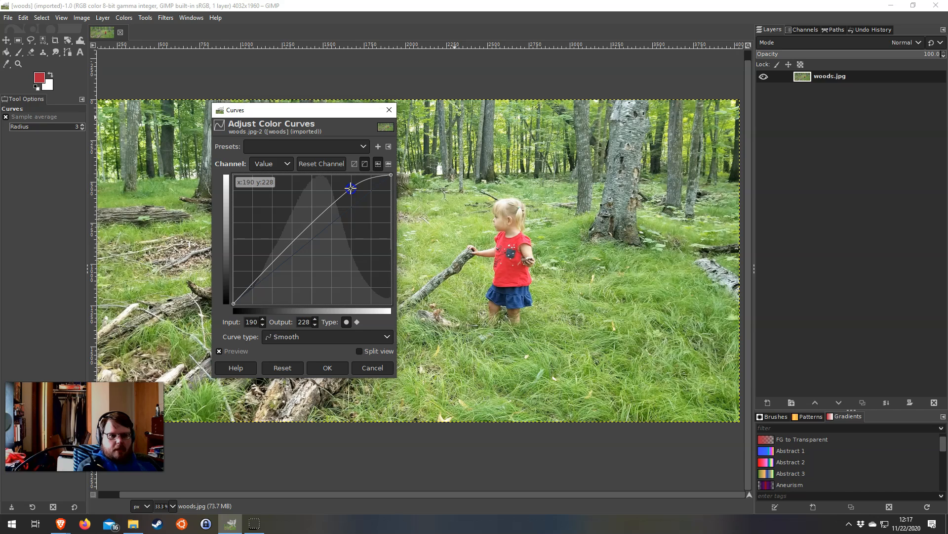
pyautogui.moveTo(260, 276); pyautogui.dragTo(273, 288)
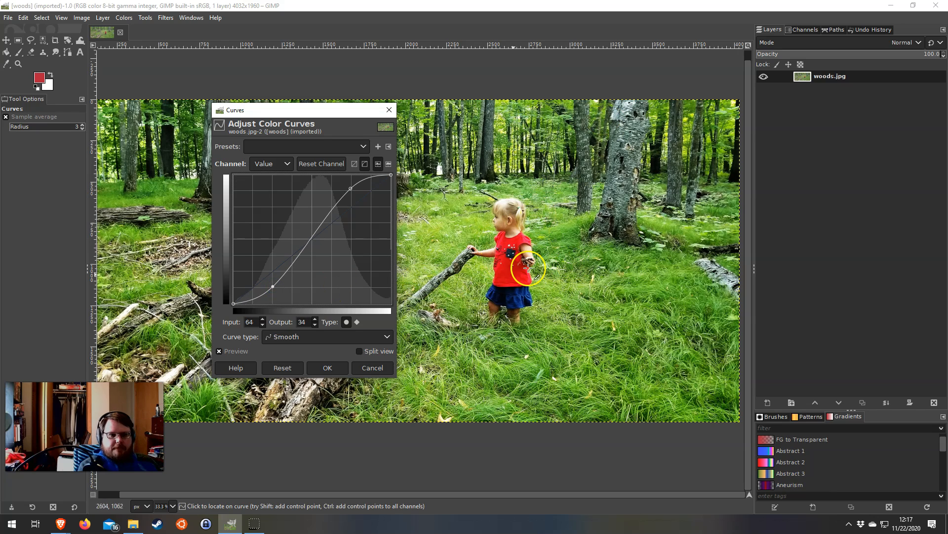
pyautogui.click(327, 368)
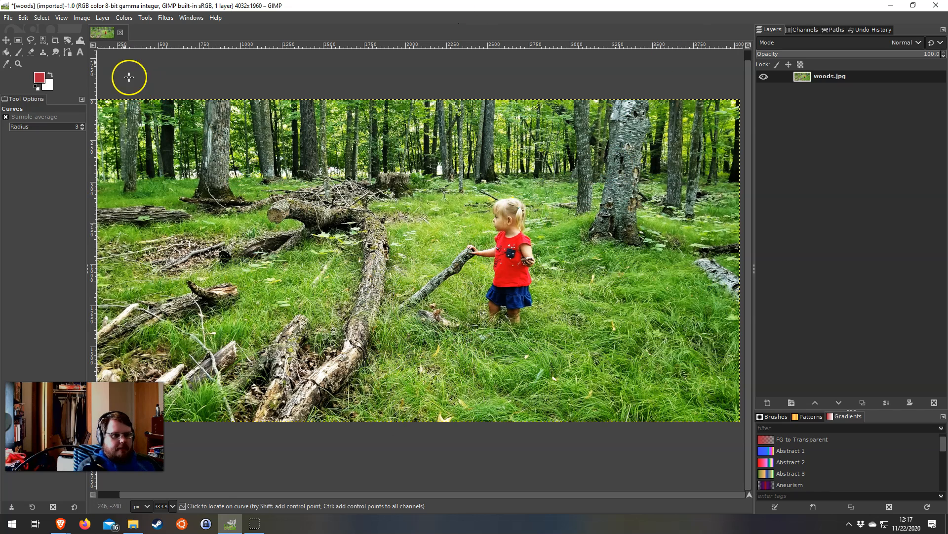
# Convert the contrast-boosted photo to black and white by applying Desaturate in Luminance mode
pyautogui.click(123, 19)
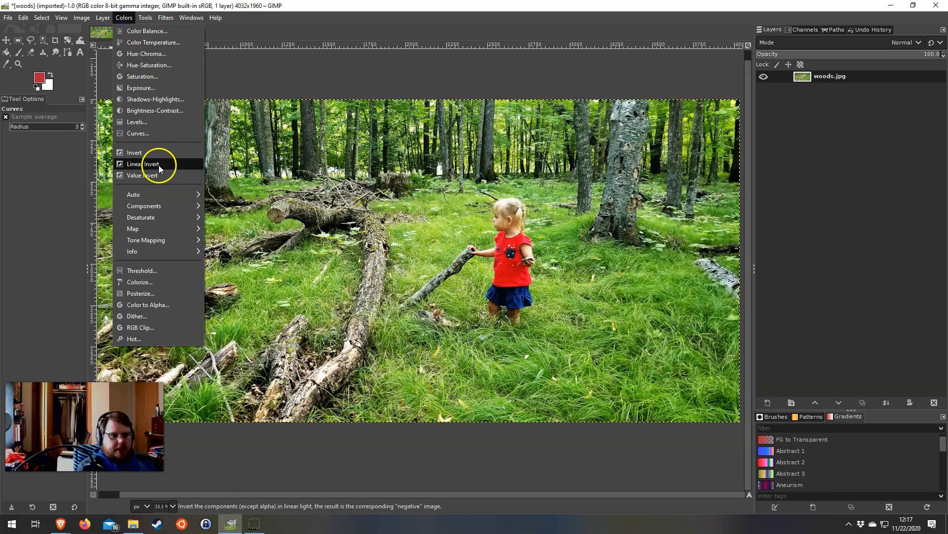
pyautogui.click(163, 221)
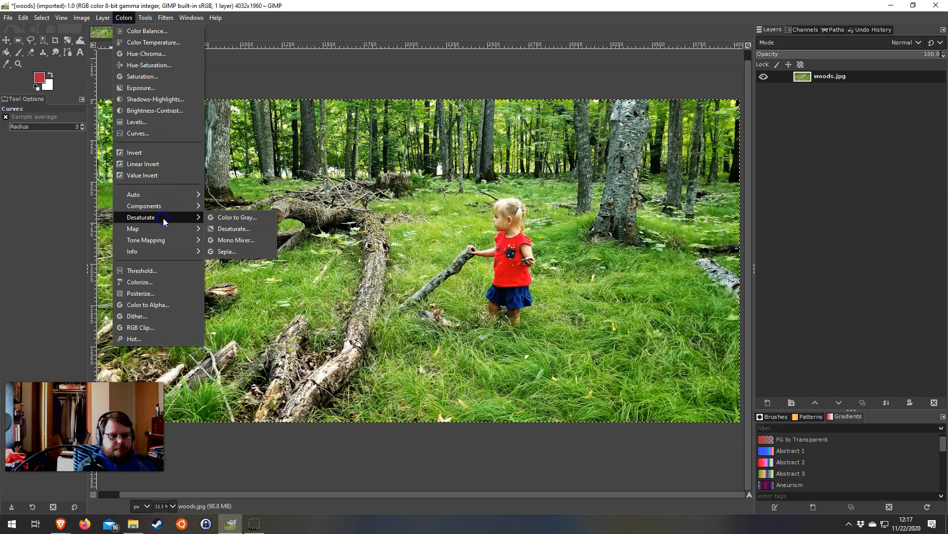
pyautogui.click(252, 229)
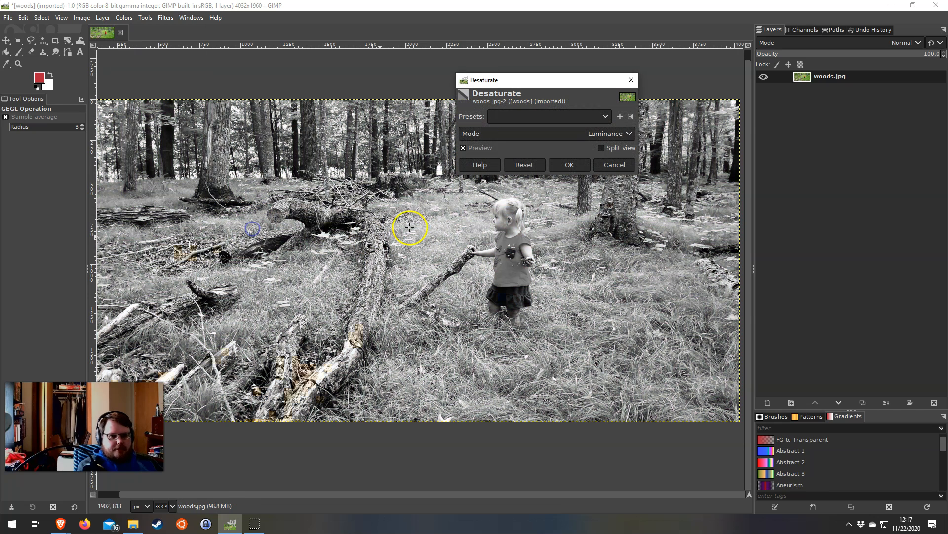
pyautogui.click(570, 165)
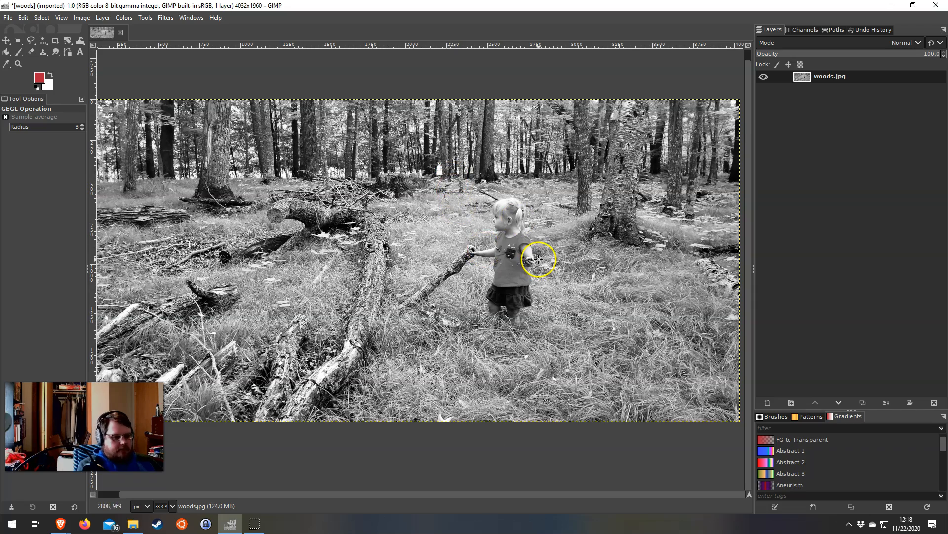
pyautogui.scroll(1, 539, 260)
pyautogui.scroll(-1, 349, 233)
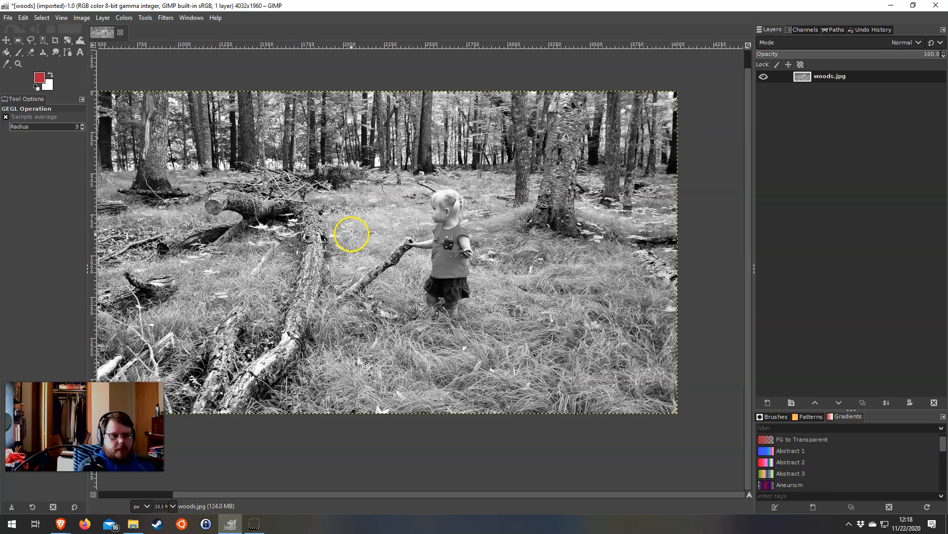
pyautogui.moveTo(396, 226); pyautogui.dragTo(488, 218)
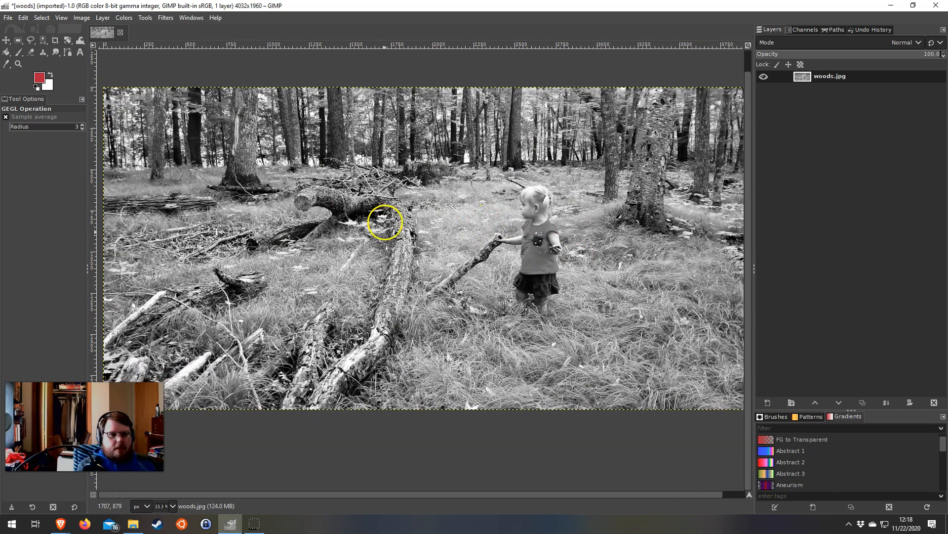
# Rename the woods.jpg layer as Background and make two duplicates of it
pyautogui.click(836, 76)
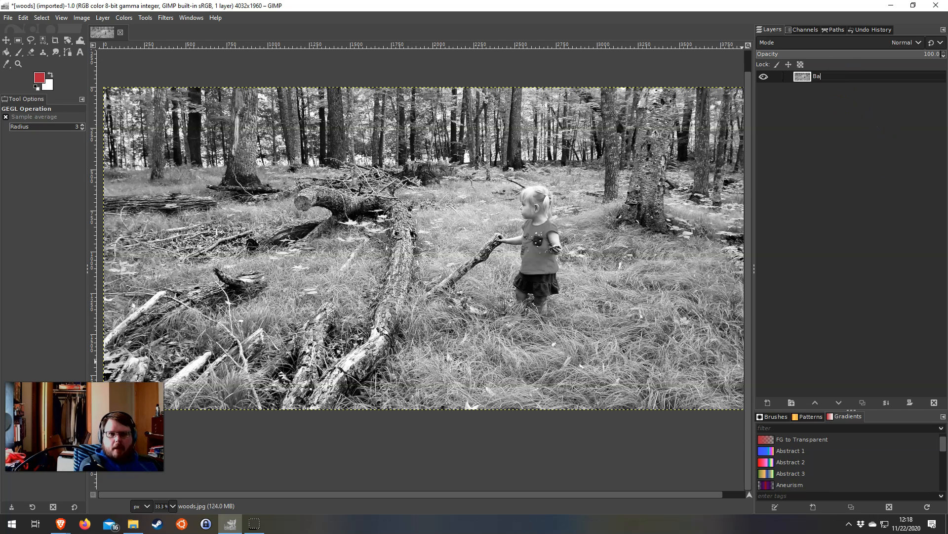
pyautogui.click(840, 76)
pyautogui.click(863, 402)
# Rename the middle duplicate layer as Lights and the uppermost duplicate as Darks
pyautogui.click(828, 90)
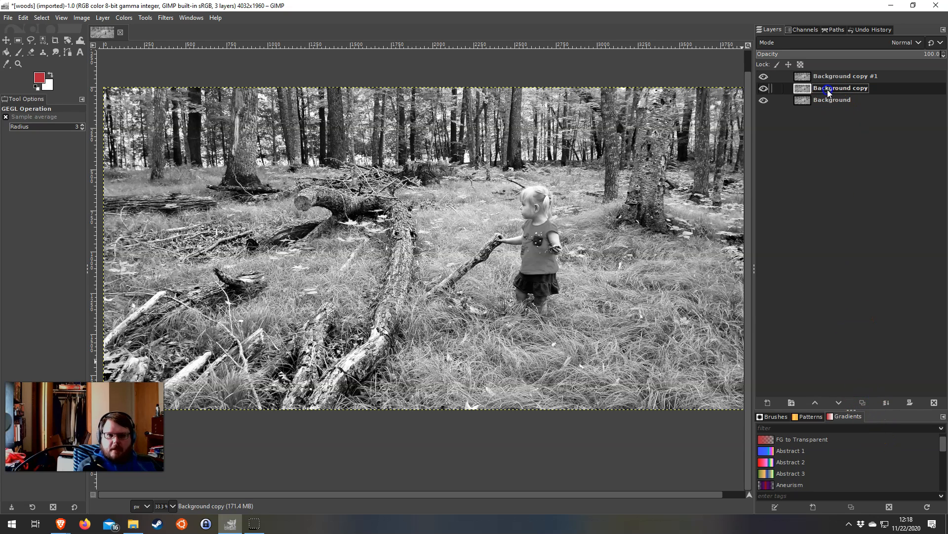
pyautogui.doubleClick(848, 89)
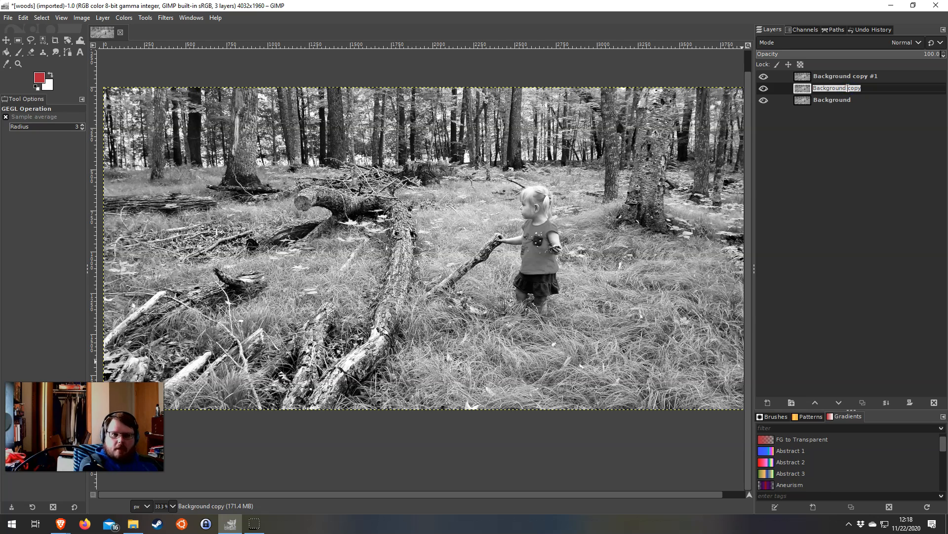
pyautogui.write('Lights')
pyautogui.press('Return')
pyautogui.doubleClick(838, 75)
pyautogui.write('Darks')
pyautogui.click(873, 74)
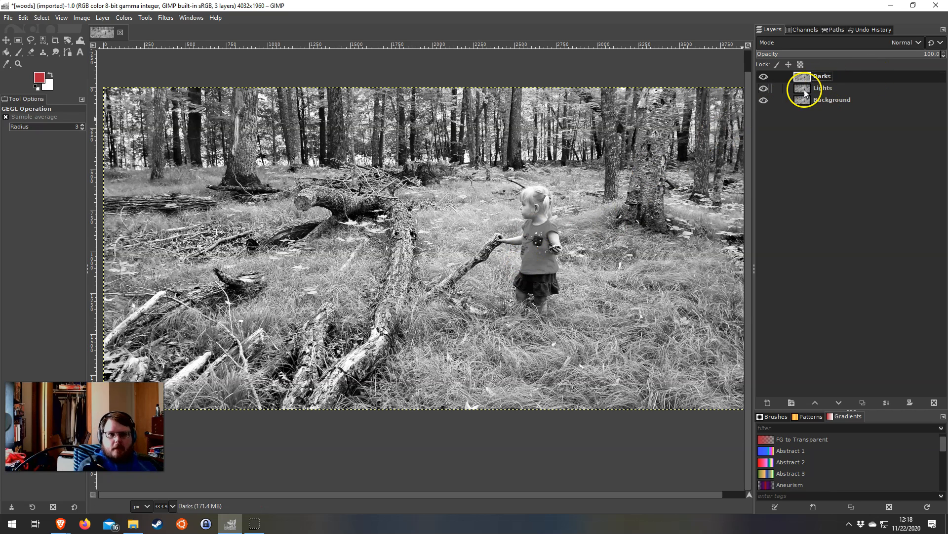
# Hide the Darks layer, apply Levels to the Lights layer with the low input set to 128, and inspect the isolated bright tones
pyautogui.click(840, 90)
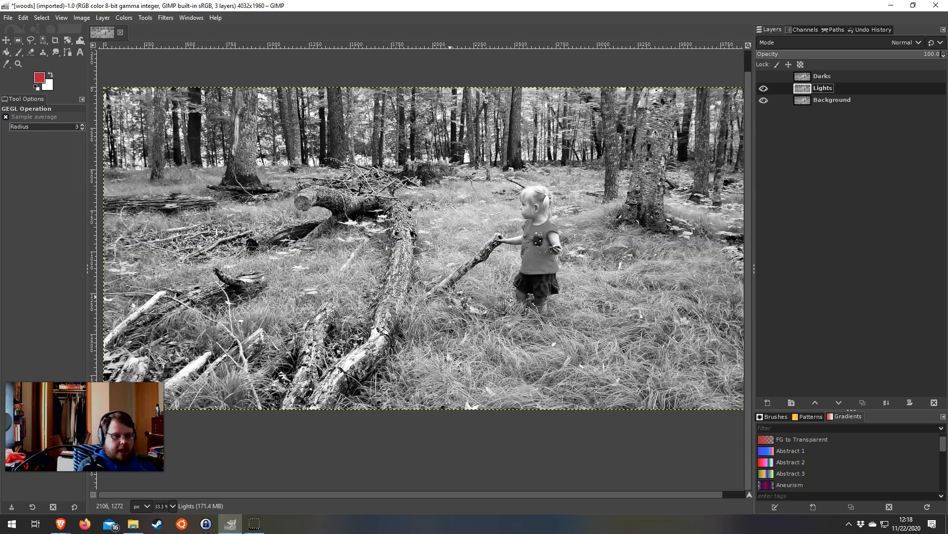
pyautogui.scroll(2, 530, 192)
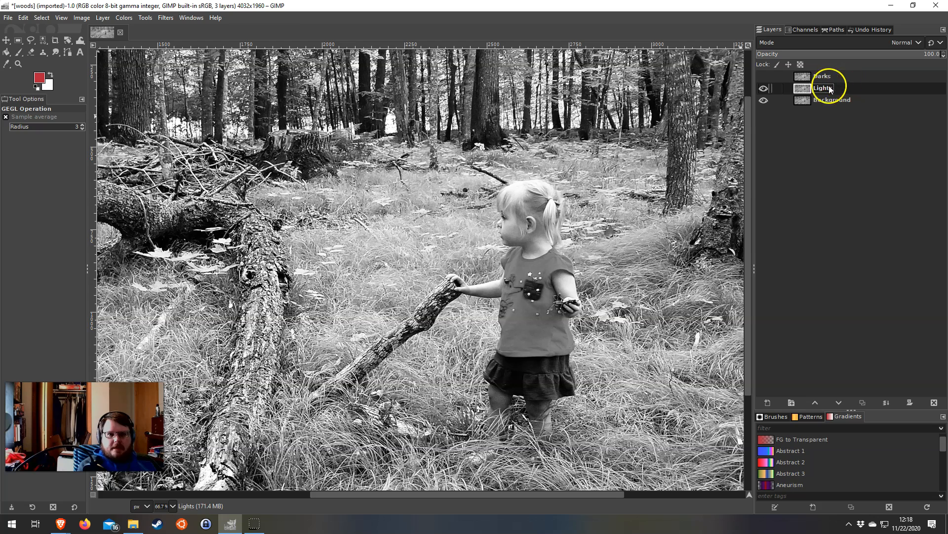
pyautogui.click(129, 20)
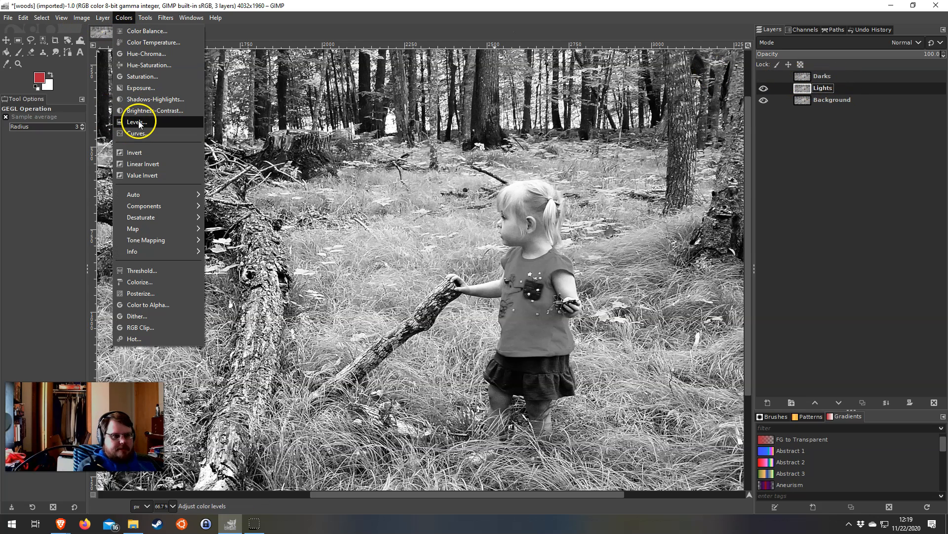
pyautogui.click(139, 125)
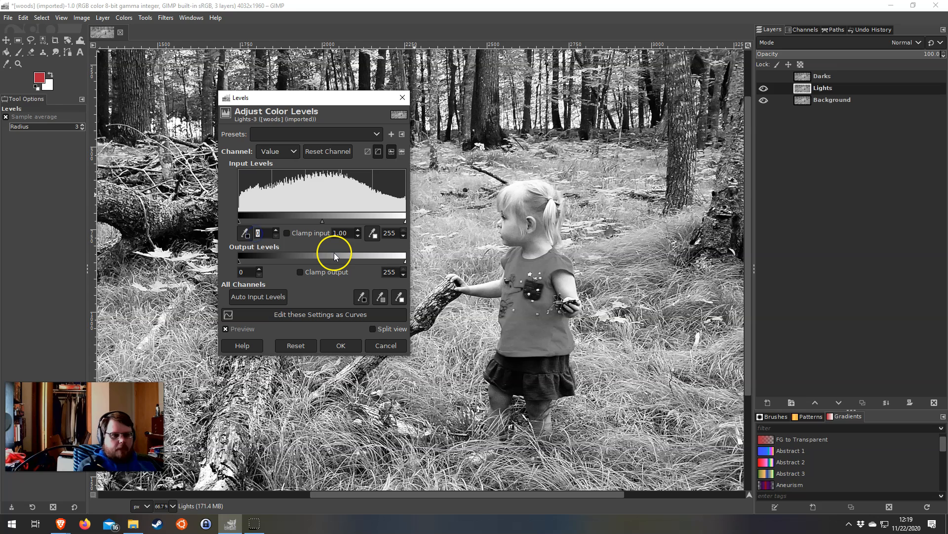
pyautogui.write('128')
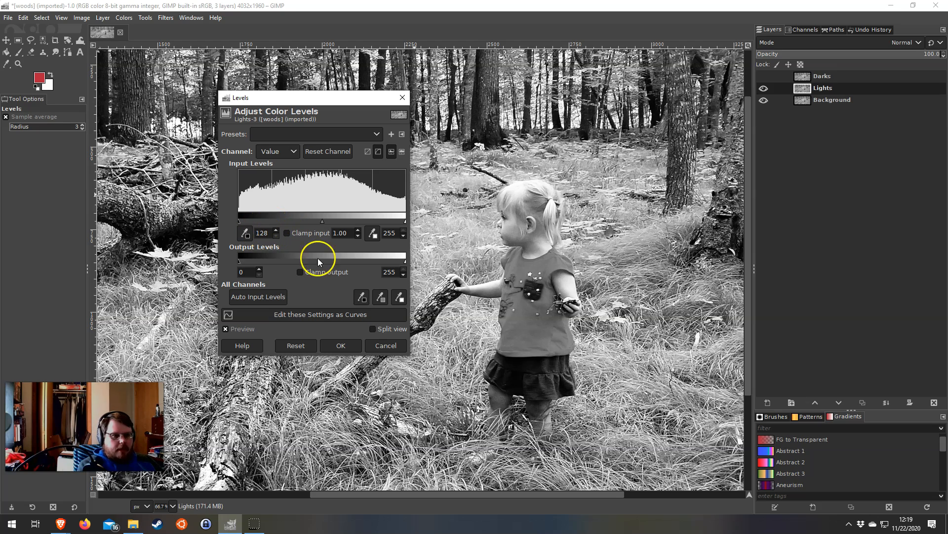
pyautogui.click(345, 345)
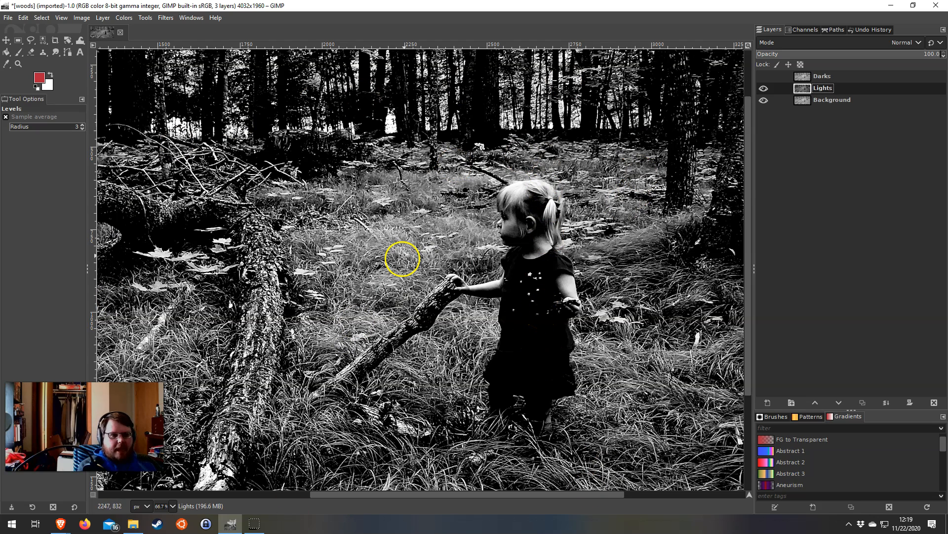
pyautogui.scroll(-2, 400, 257)
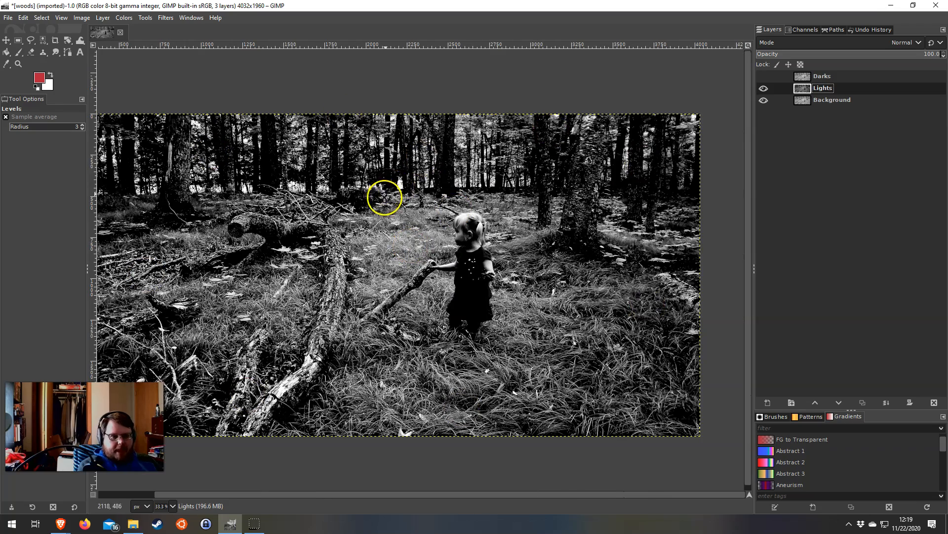
pyautogui.scroll(2, 254, 171)
pyautogui.scroll(-2, 253, 171)
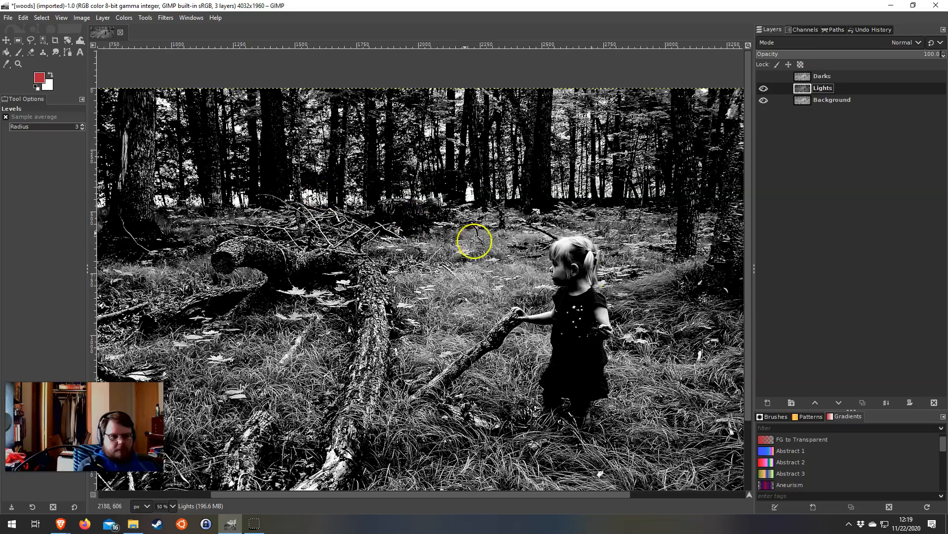
pyautogui.scroll(1, 609, 276)
pyautogui.moveTo(547, 254); pyautogui.dragTo(510, 224)
pyautogui.moveTo(338, 268); pyautogui.dragTo(314, 281)
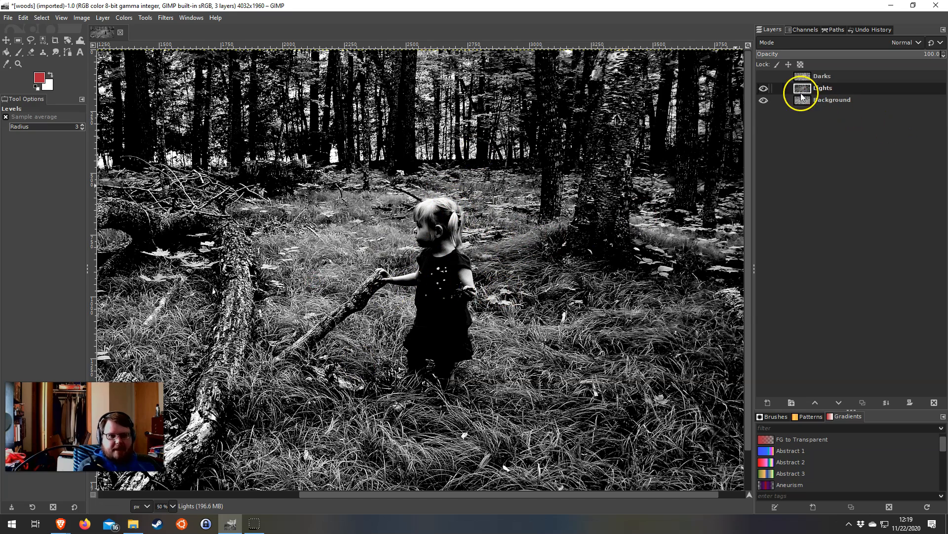
# Show the Darks layer again and try inverting the colours with the Lights layer still active
pyautogui.click(761, 74)
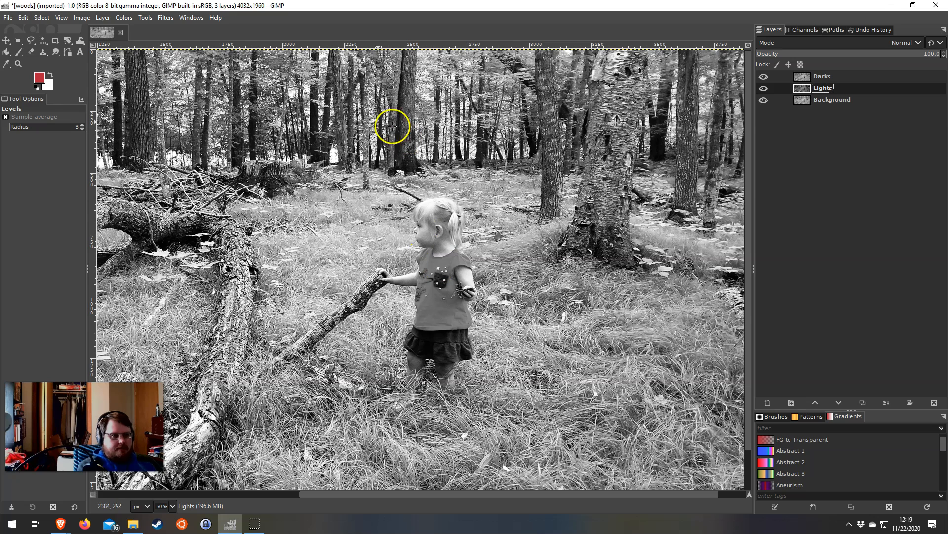
pyautogui.click(122, 18)
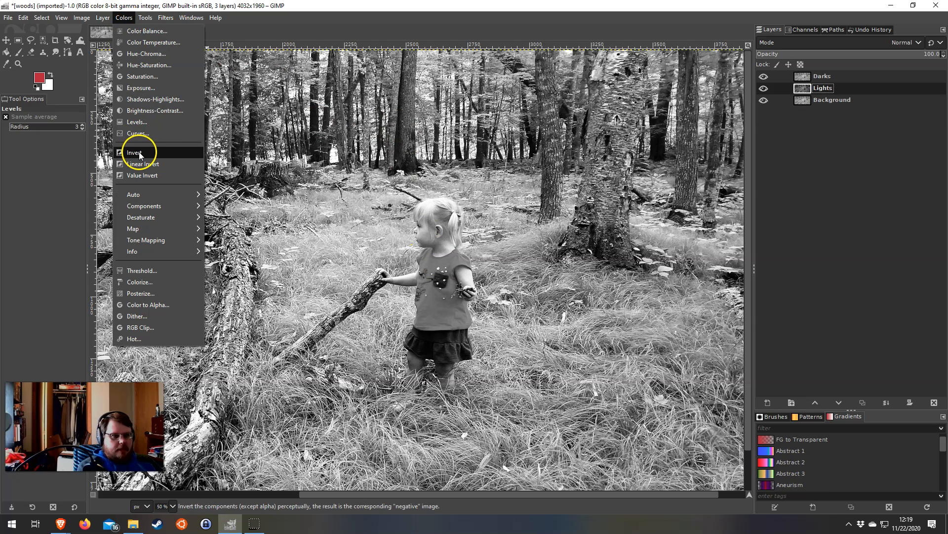
pyautogui.click(139, 153)
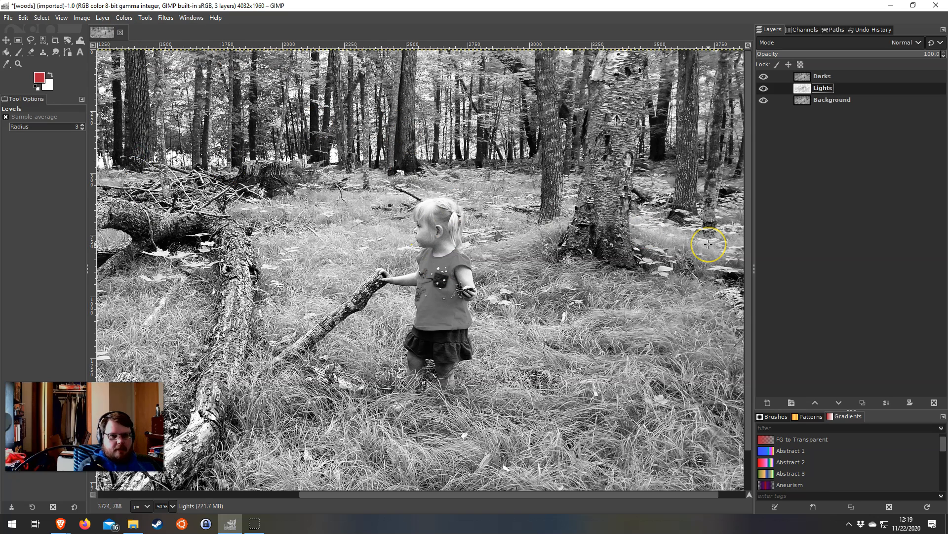
# Select the Darks layer, invert its colours, and inspect the negative around the girl
pyautogui.doubleClick(821, 77)
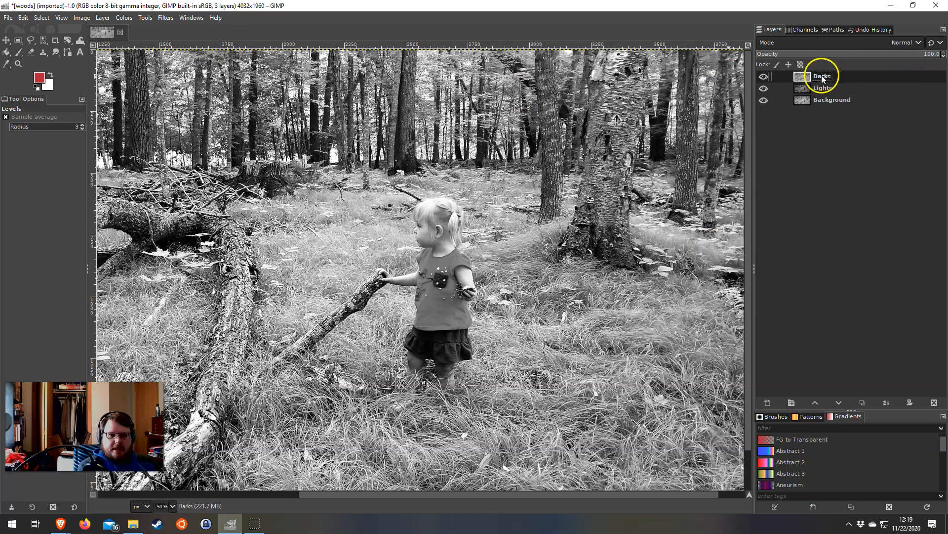
pyautogui.click(125, 17)
pyautogui.click(139, 154)
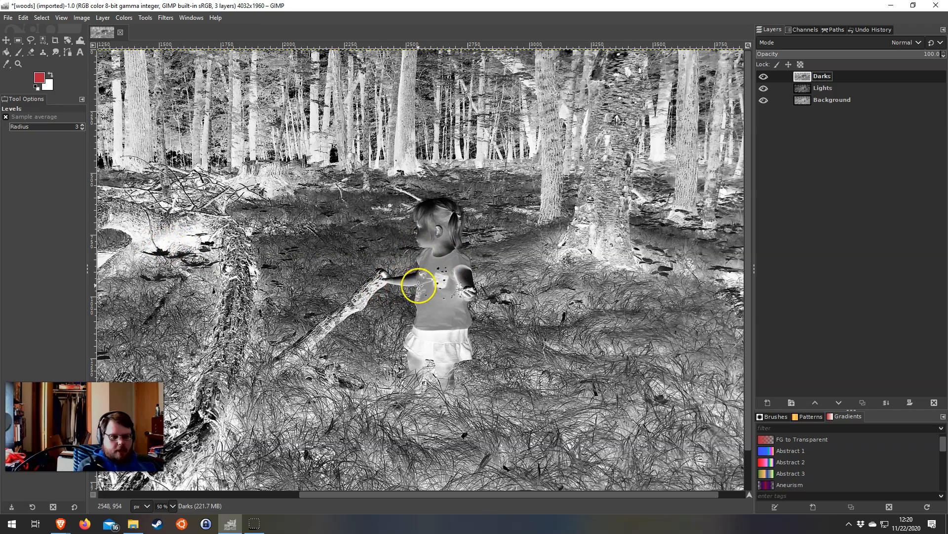
pyautogui.scroll(3, 402, 285)
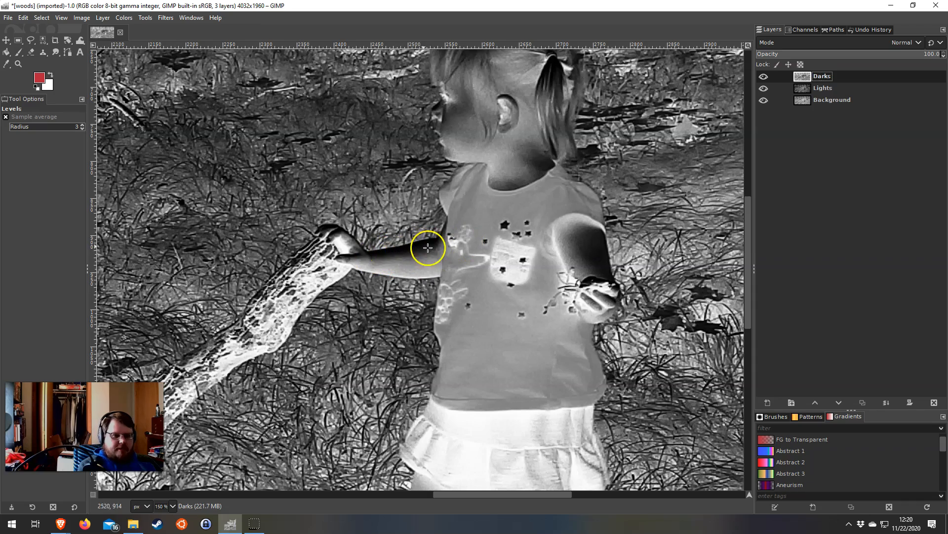
pyautogui.scroll(-3, 413, 253)
pyautogui.scroll(-1, 415, 256)
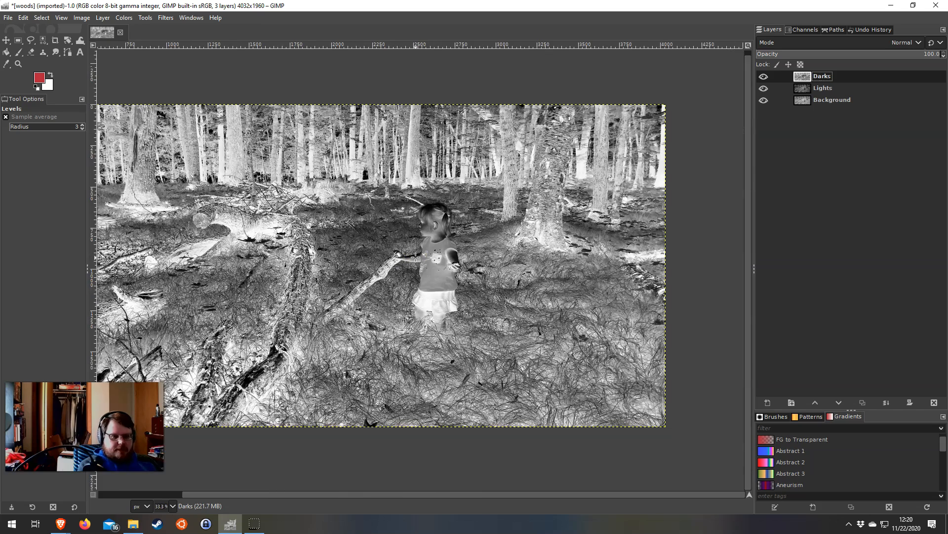
# Apply Levels to the Darks layer with a raised low input level, clipping its darker half of tones to black
pyautogui.click(124, 17)
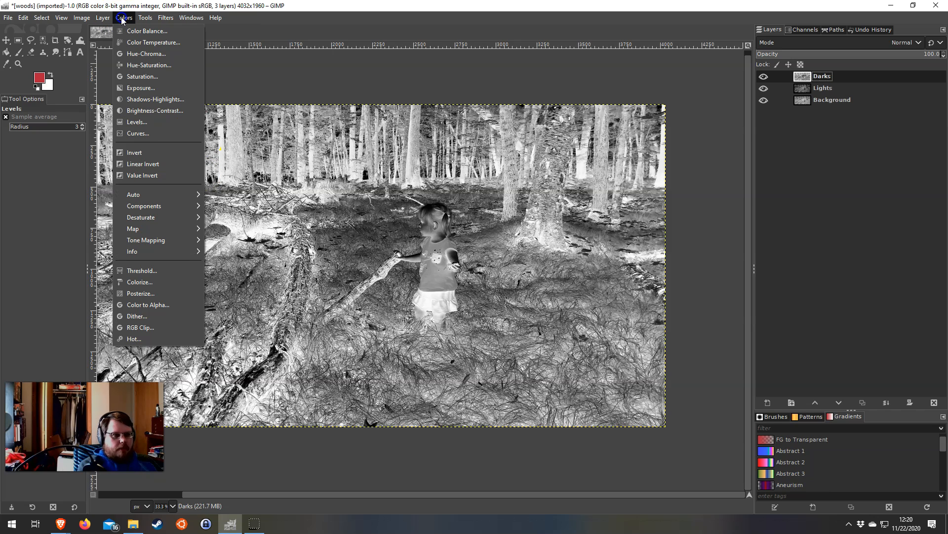
pyautogui.click(137, 121)
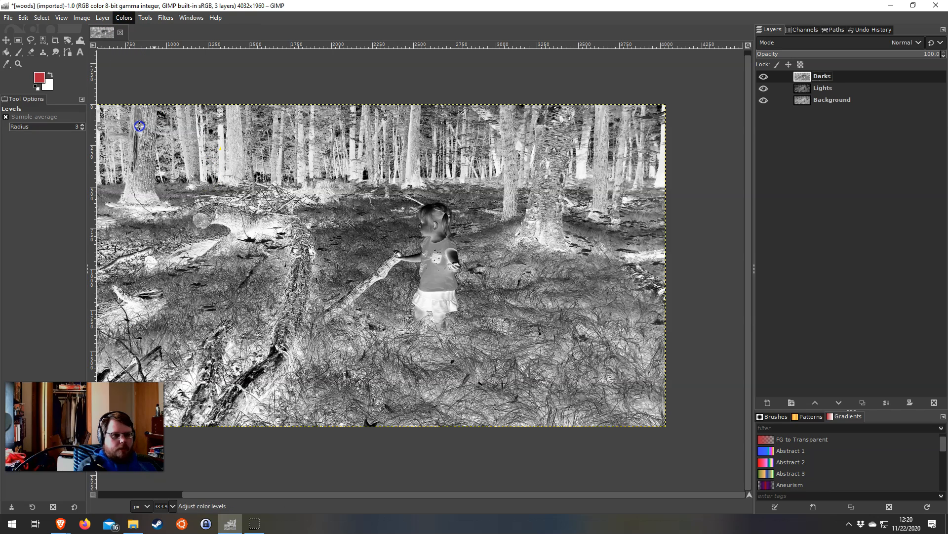
pyautogui.click(265, 229)
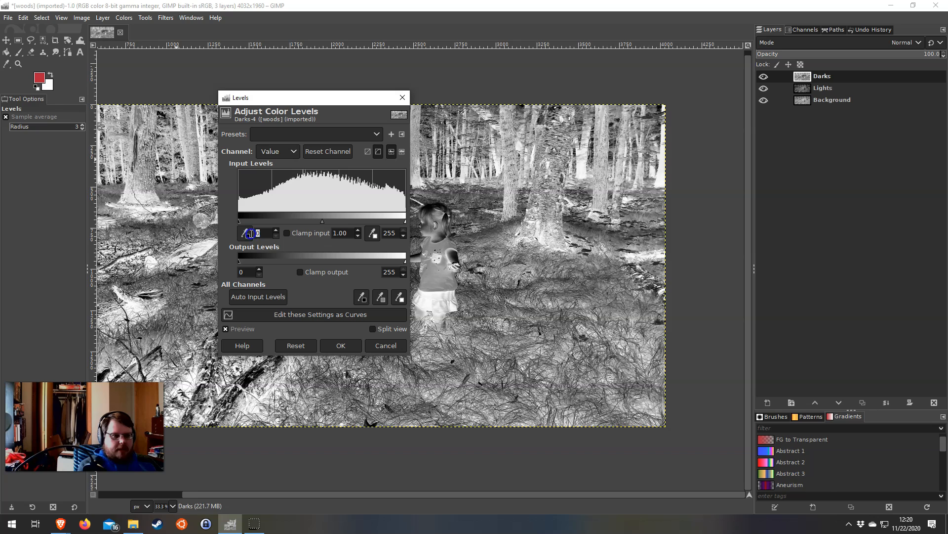
pyautogui.click(335, 345)
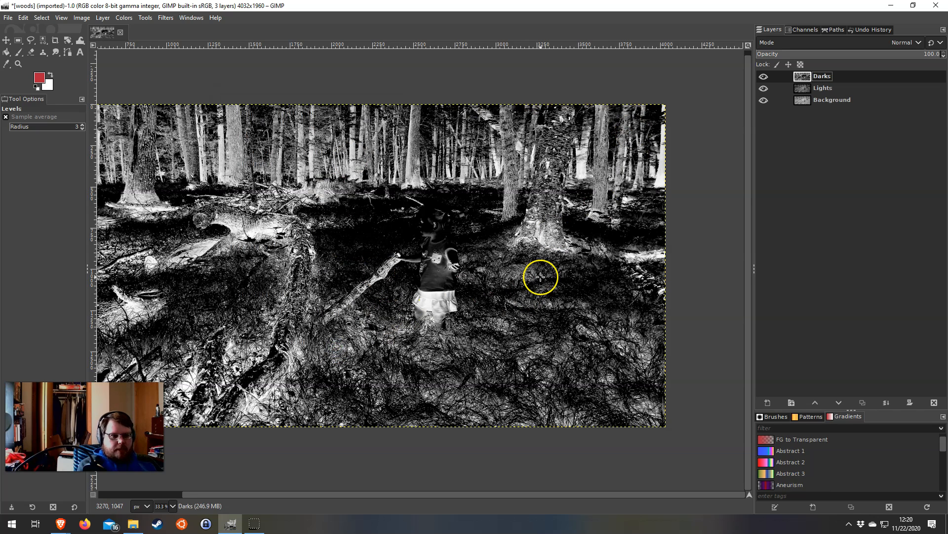
# Toggle the Darks layer's visibility repeatedly to compare its isolated tones with the Lights layer beneath
pyautogui.click(764, 78)
pyautogui.click(763, 77)
pyautogui.click(764, 78)
pyautogui.click(763, 78)
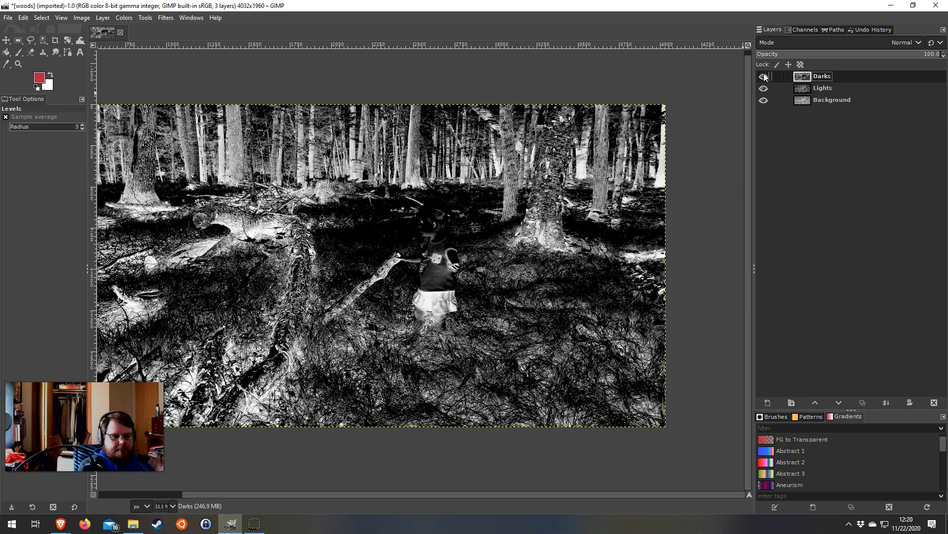
pyautogui.click(765, 78)
pyautogui.click(764, 77)
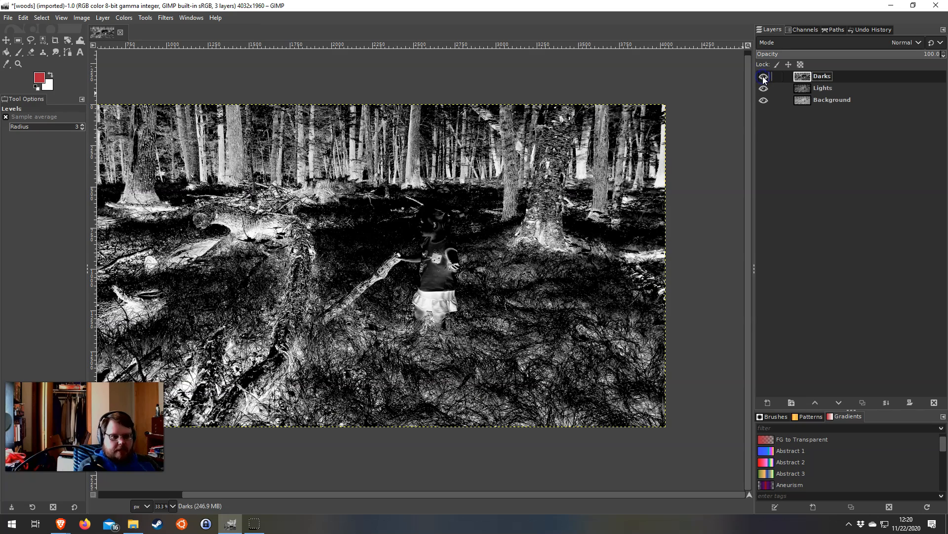
# Hide the Darks and Lights layers and duplicate the Background layer twice
pyautogui.click(762, 86)
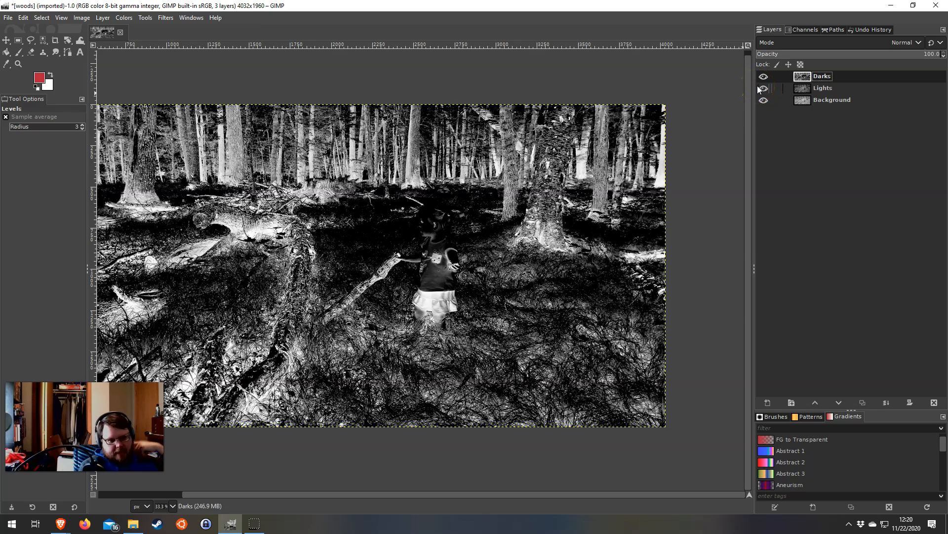
pyautogui.click(764, 77)
pyautogui.click(764, 88)
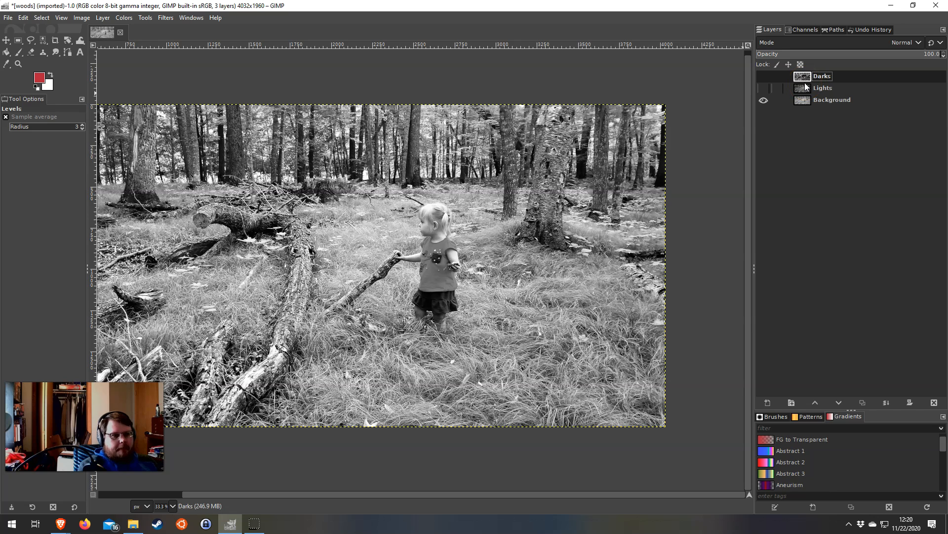
pyautogui.click(826, 100)
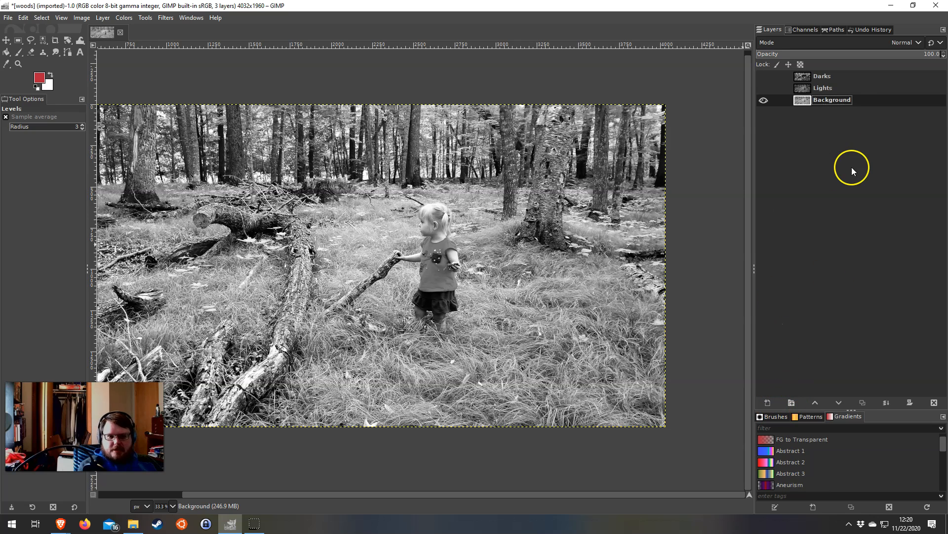
pyautogui.click(863, 402)
pyautogui.click(862, 402)
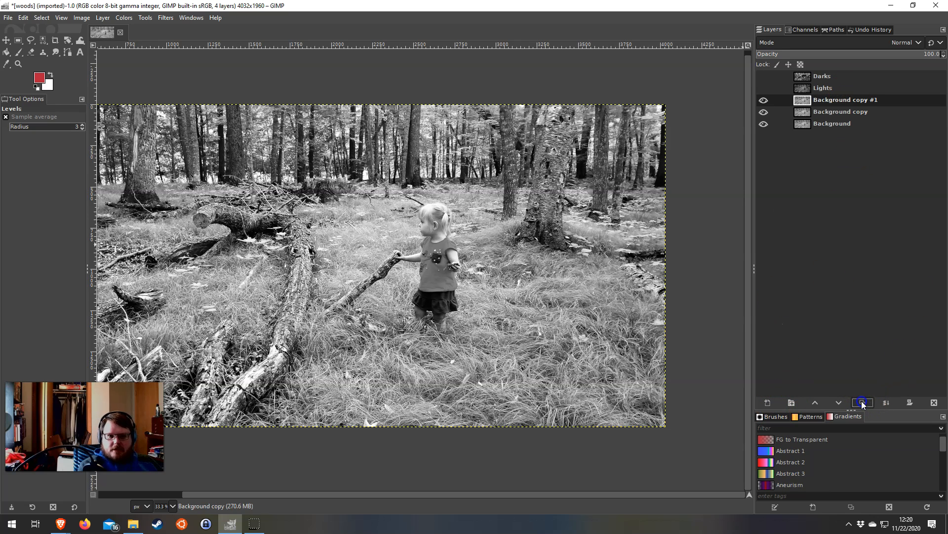
# Rename the lower Background copy Cool and the upper one Warm, hiding Warm and leaving Cool as the active layer
pyautogui.doubleClick(828, 112)
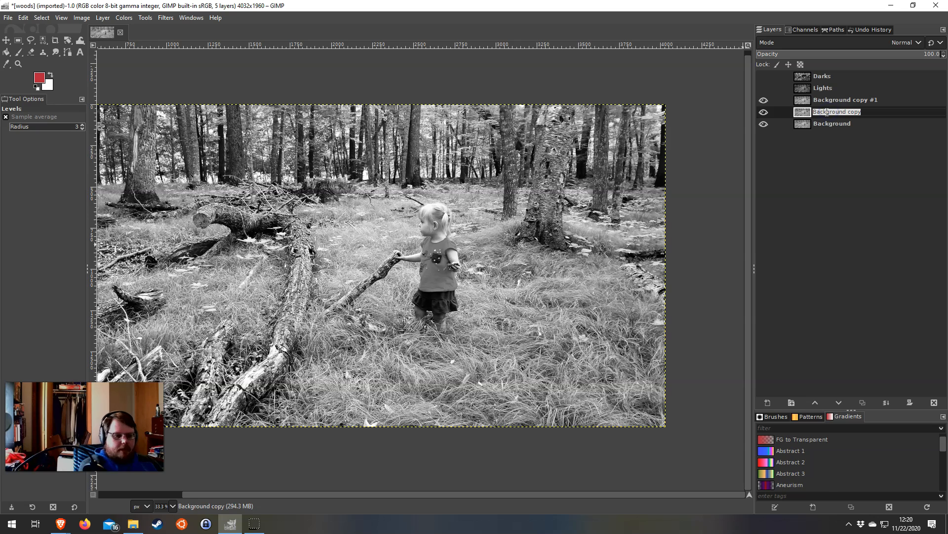
pyautogui.write('Cool')
pyautogui.press('Return')
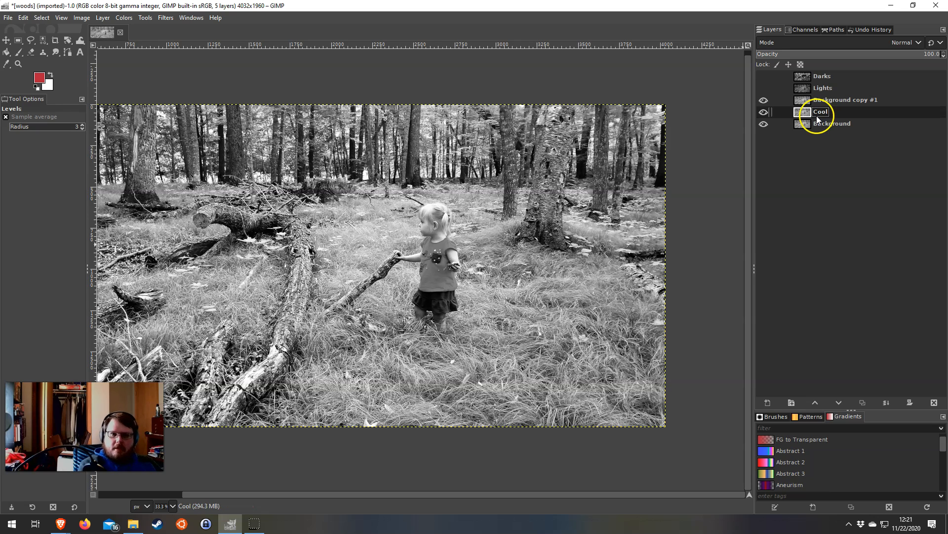
pyautogui.doubleClick(835, 100)
pyautogui.write('Warm')
pyautogui.press('Return')
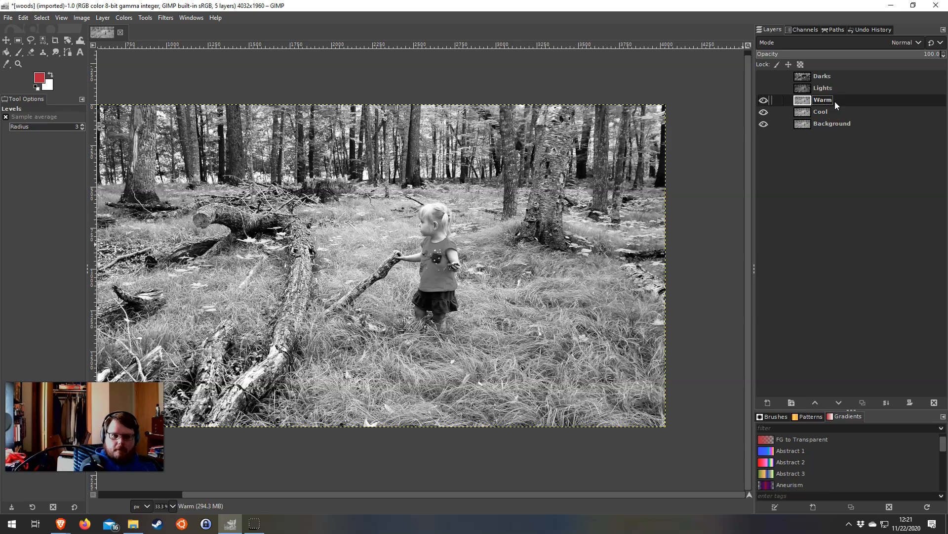
pyautogui.click(764, 101)
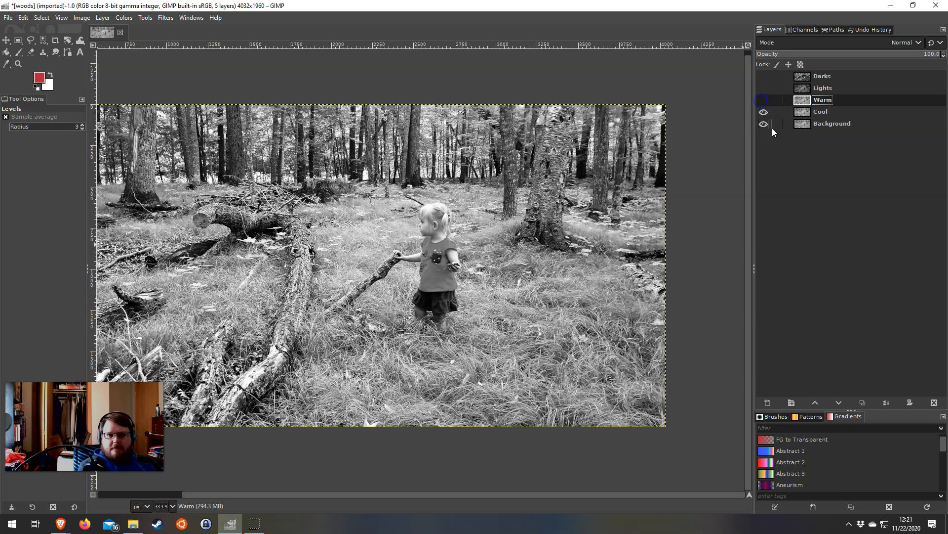
pyautogui.click(811, 113)
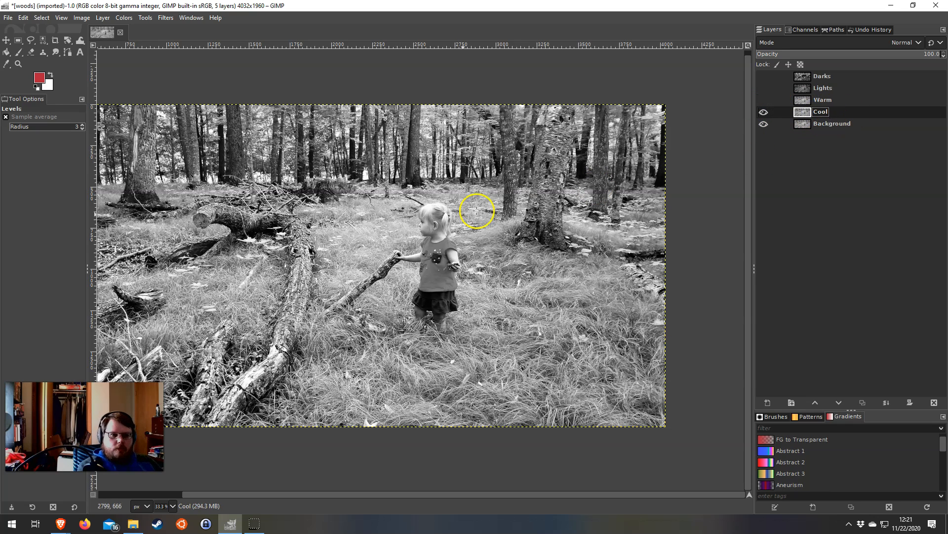
pyautogui.rightClick(865, 116)
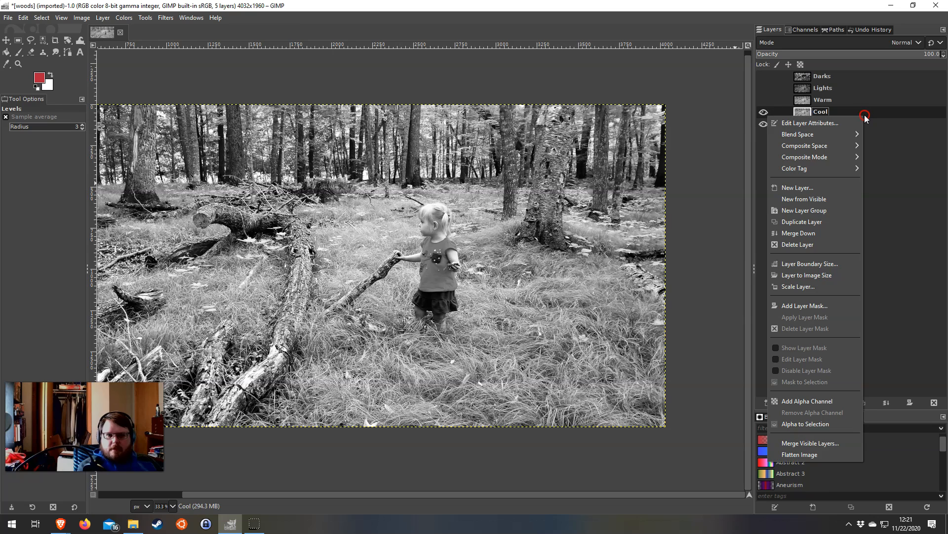
pyautogui.click(801, 310)
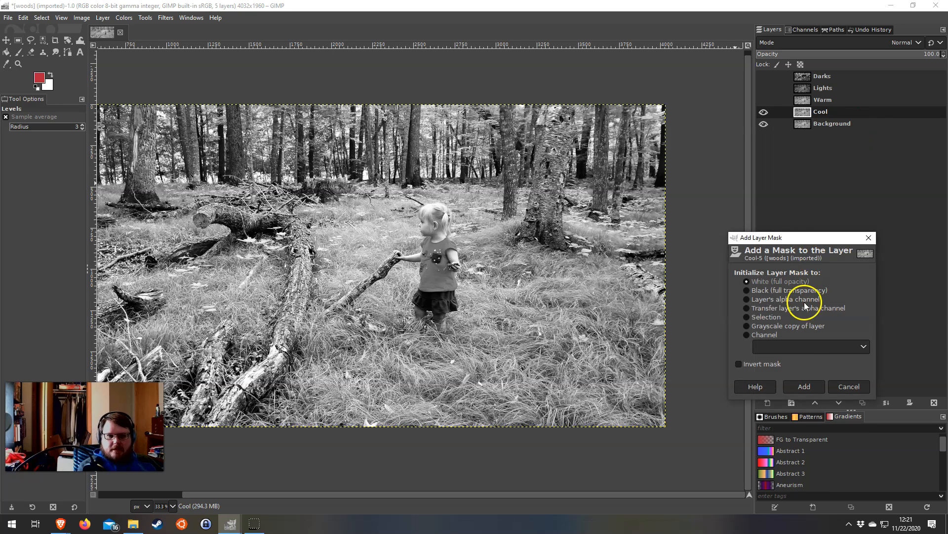
pyautogui.click(843, 388)
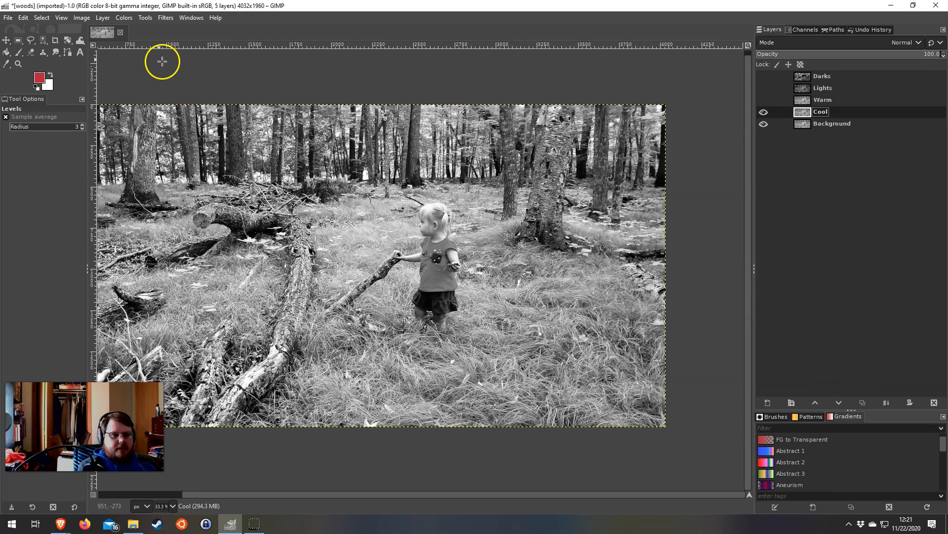
# Colorize the Cool layer a cyan tint with hue 0.5058, saturation 0.5000 and lightness 0.000
pyautogui.moveTo(249, 230); pyautogui.dragTo(339, 232)
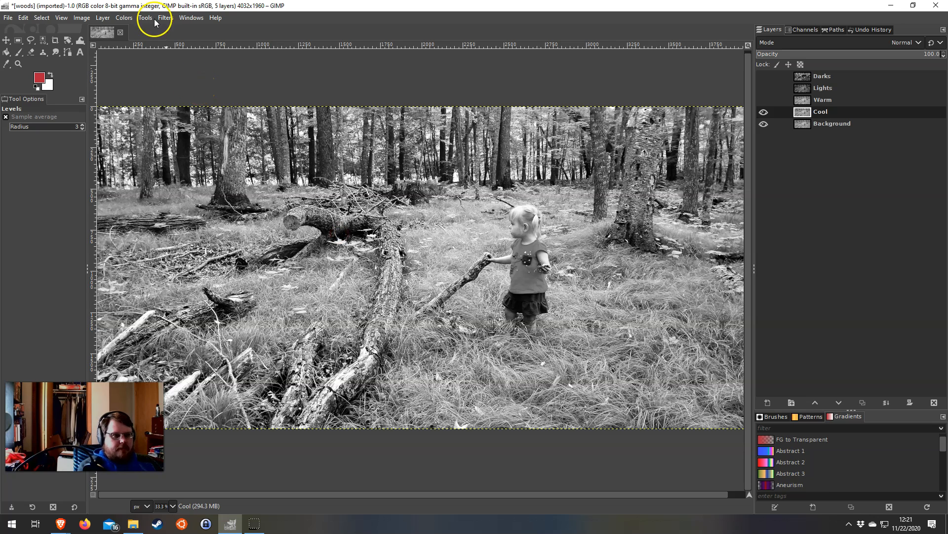
pyautogui.click(131, 19)
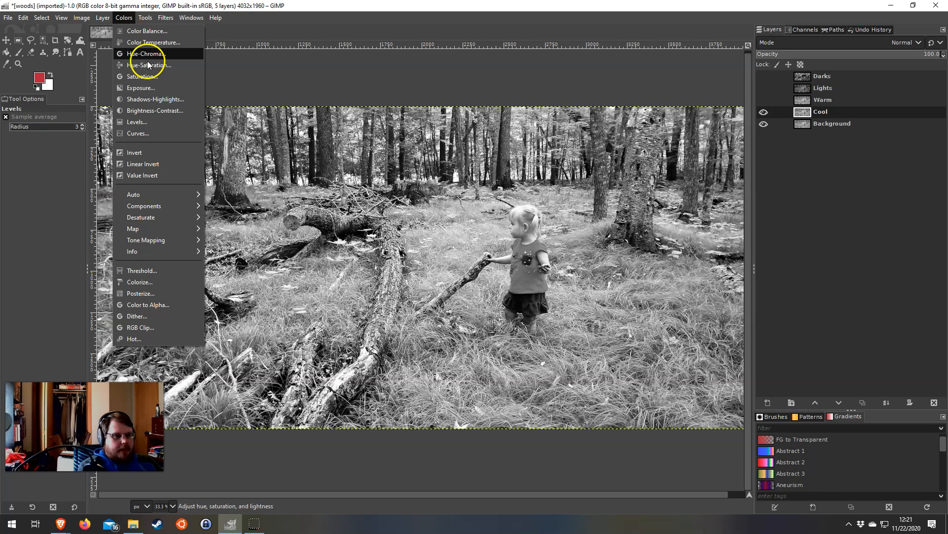
pyautogui.click(145, 283)
pyautogui.moveTo(572, 81); pyautogui.dragTo(297, 105)
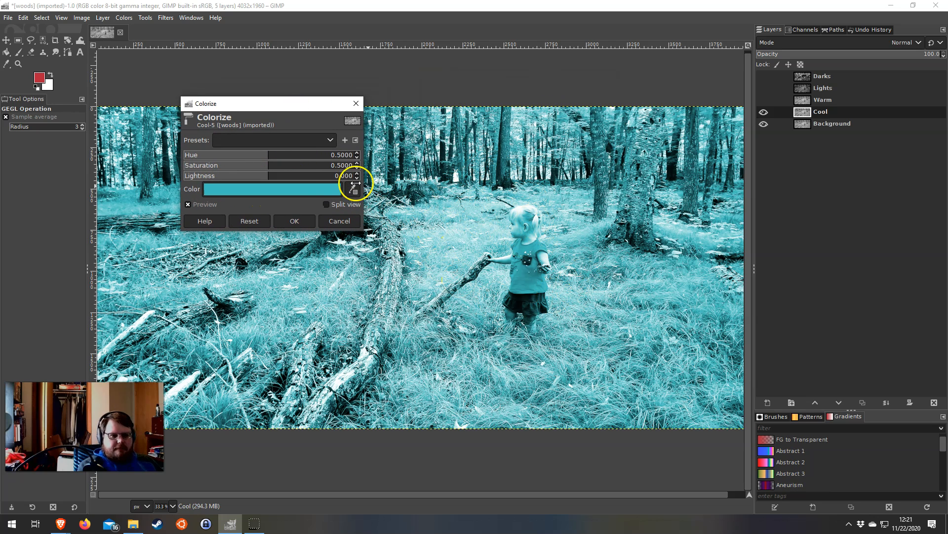
pyautogui.click(259, 155)
pyautogui.moveTo(260, 155)
pyautogui.mouseDown()
pyautogui.moveTo(200, 155)
pyautogui.moveTo(335, 157)
pyautogui.moveTo(270, 156)
pyautogui.mouseUp()
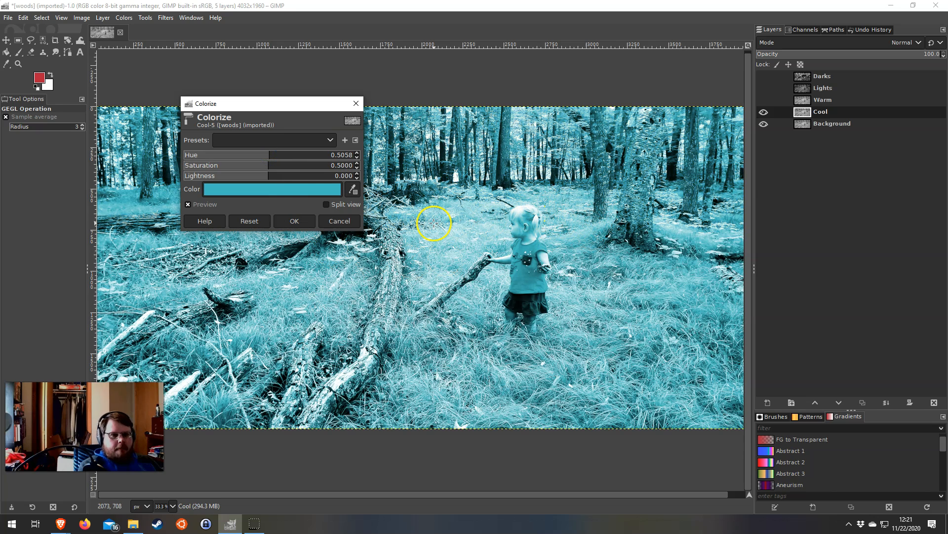
pyautogui.click(298, 223)
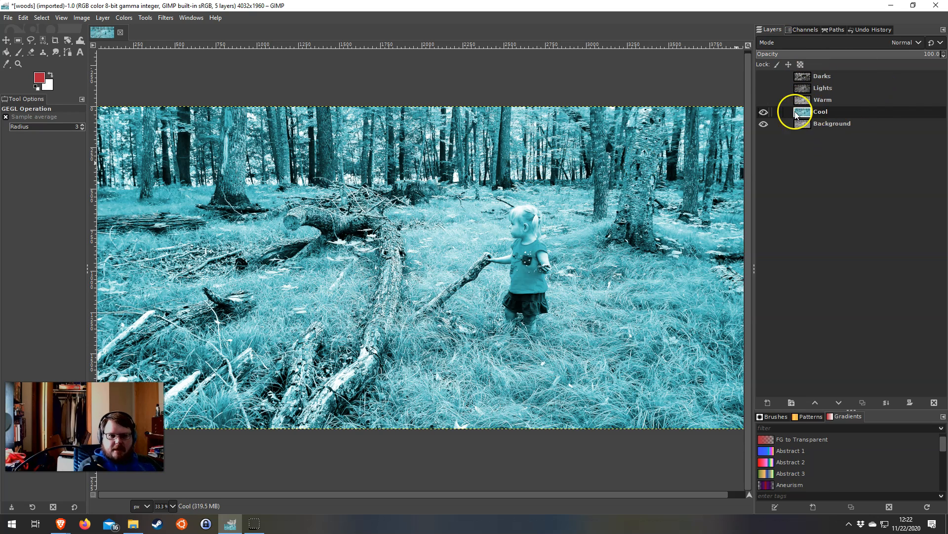
# Add a white (full opacity) layer mask to the Cool layer
pyautogui.click(824, 77)
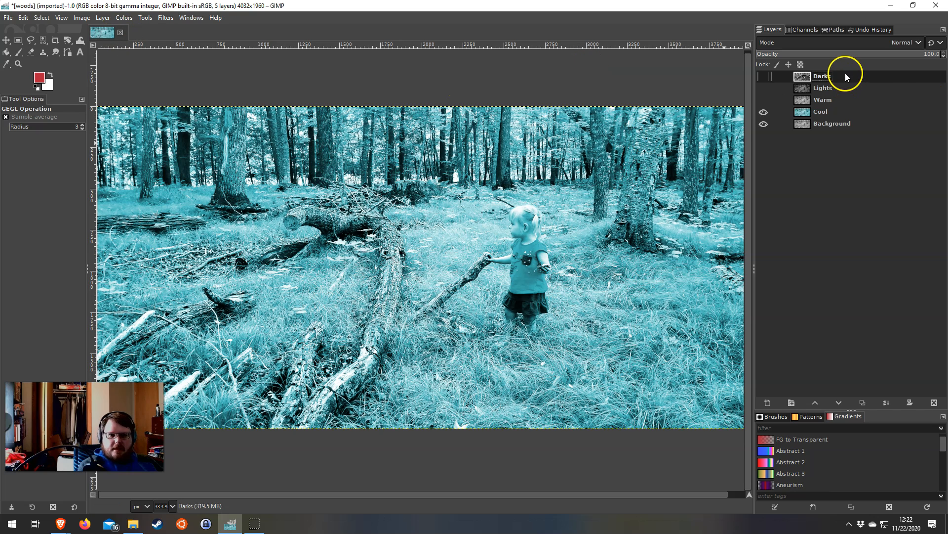
pyautogui.click(822, 112)
pyautogui.rightClick(848, 115)
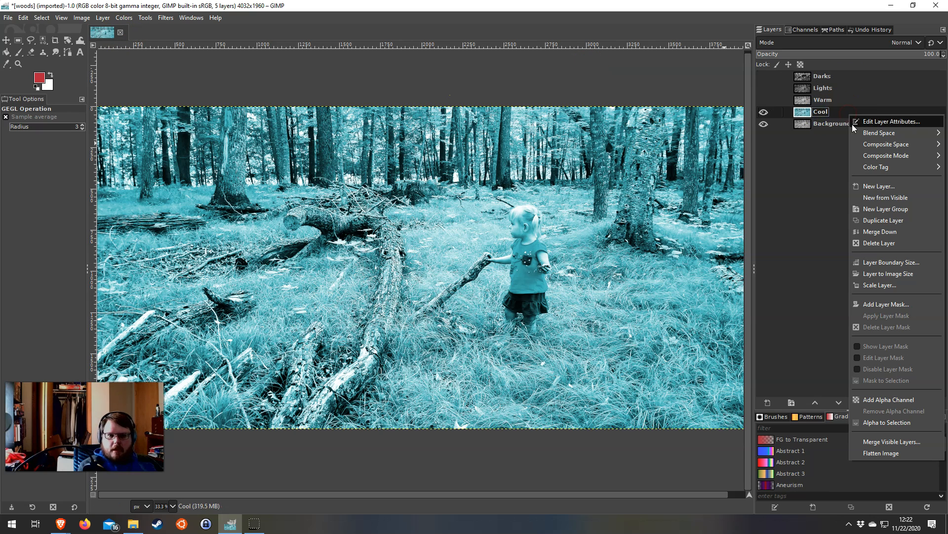
pyautogui.click(887, 304)
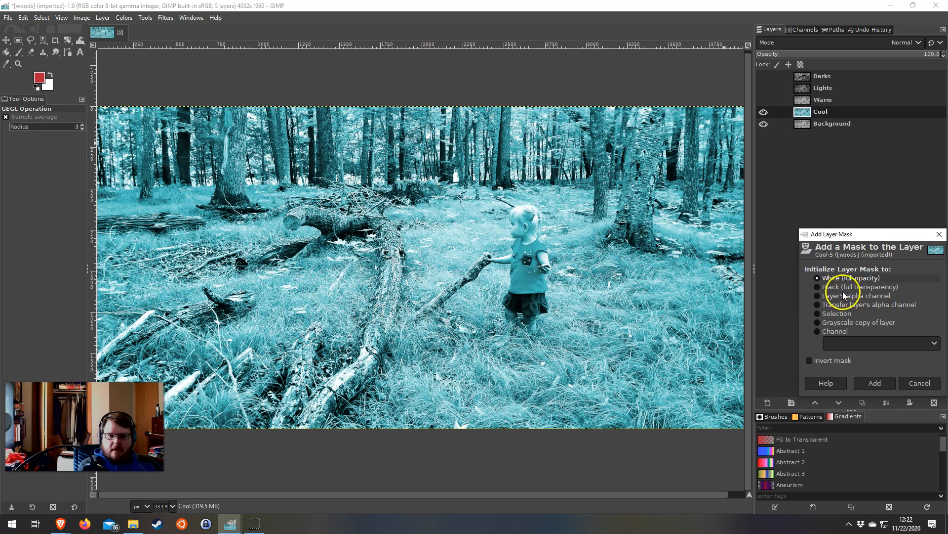
pyautogui.click(869, 383)
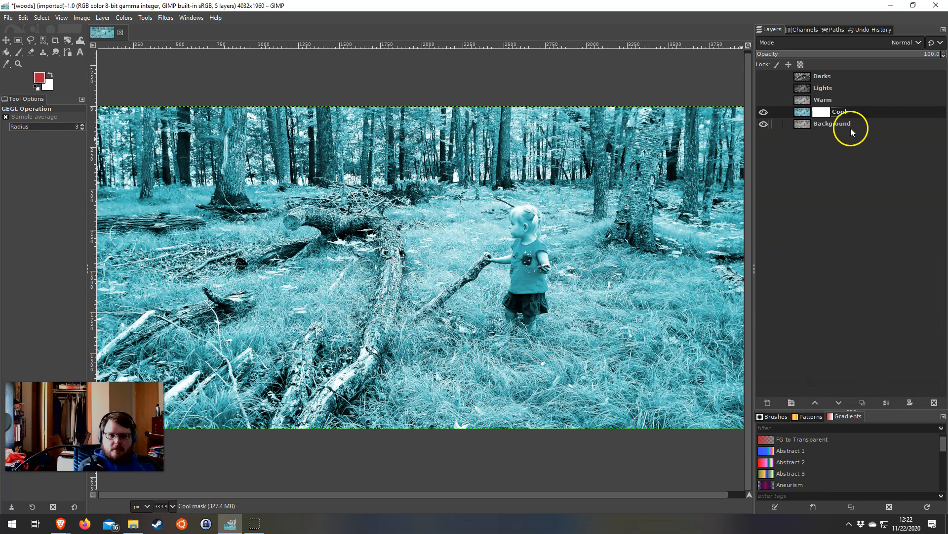
# Copy the Darks layer, paste it into the Cool layer's mask, and anchor the floating selection
pyautogui.click(833, 77)
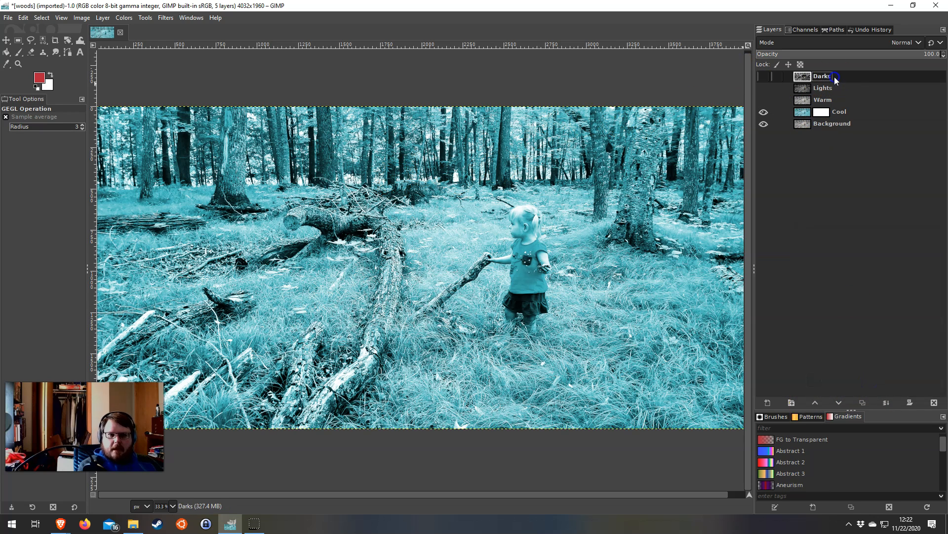
pyautogui.click(23, 17)
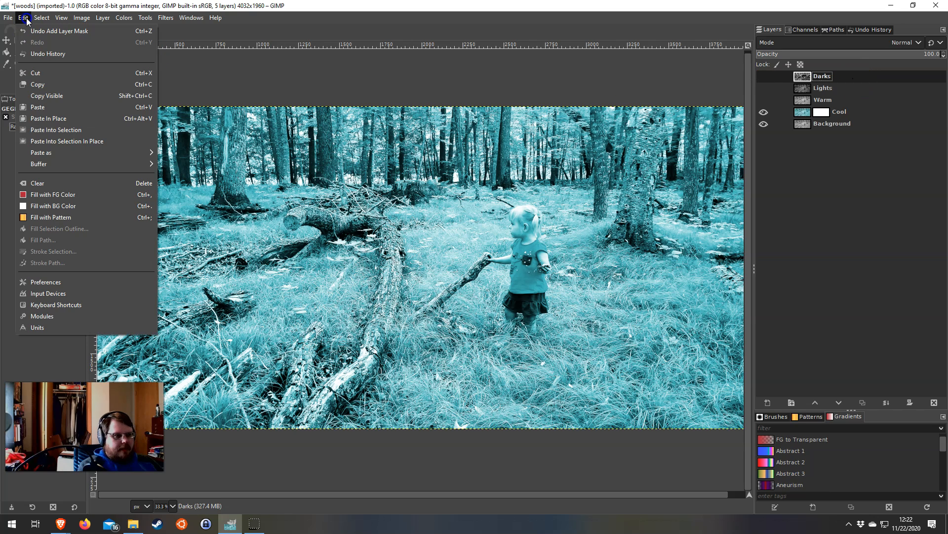
pyautogui.click(32, 85)
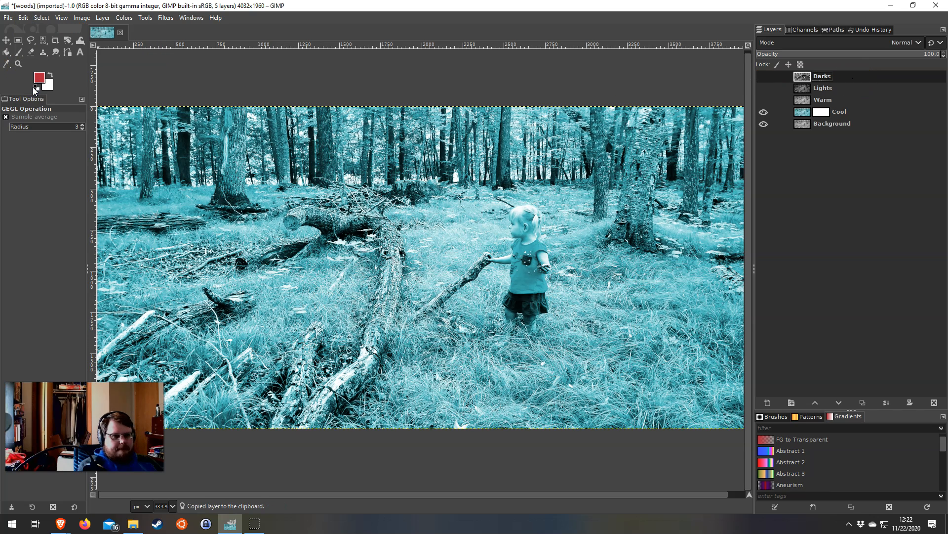
pyautogui.click(820, 115)
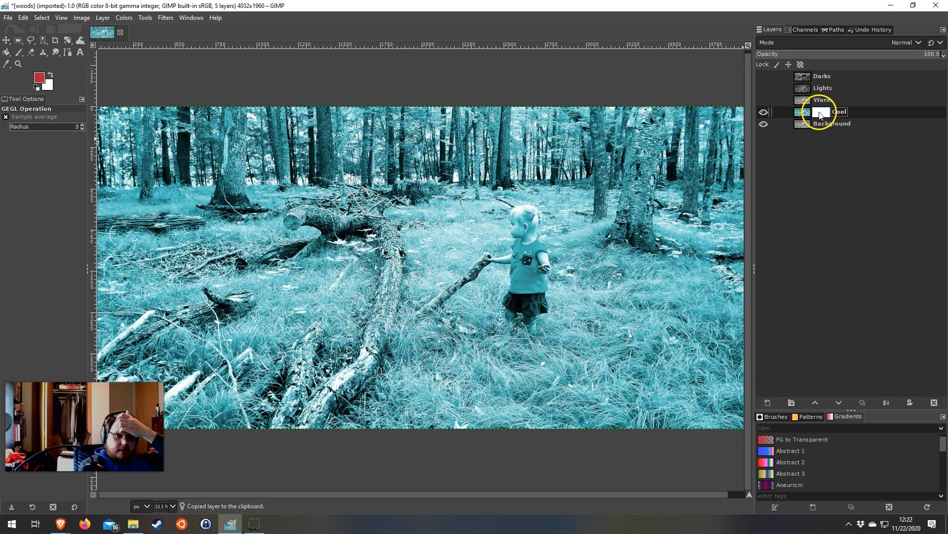
pyautogui.click(820, 114)
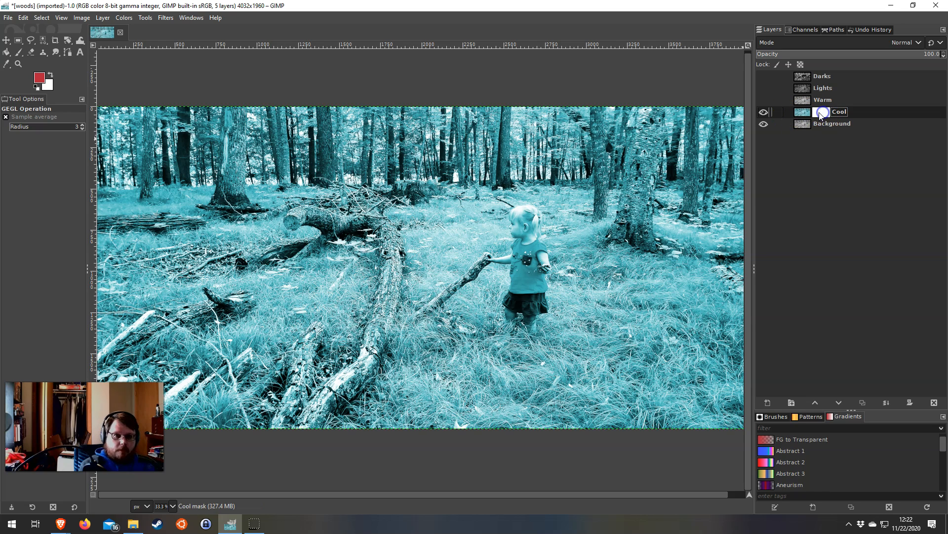
pyautogui.click(24, 17)
pyautogui.click(38, 106)
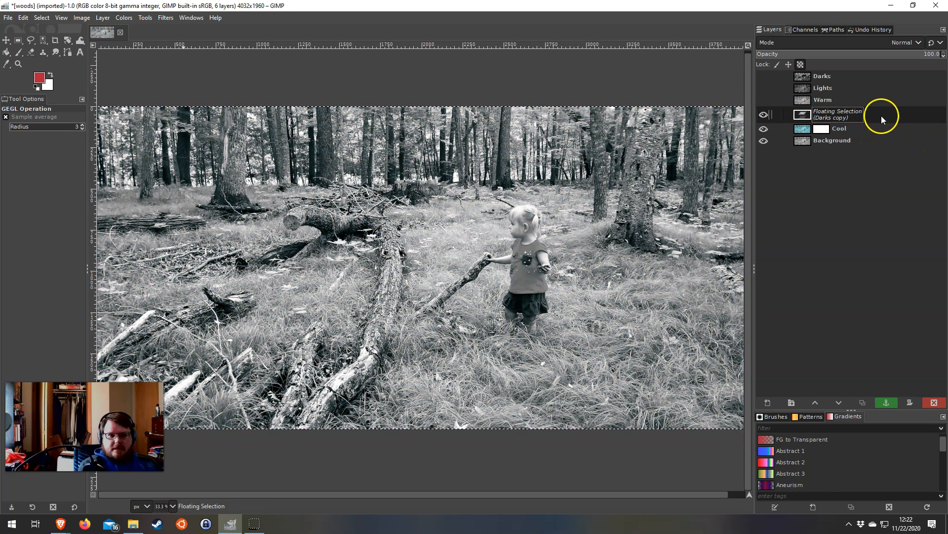
pyautogui.click(889, 403)
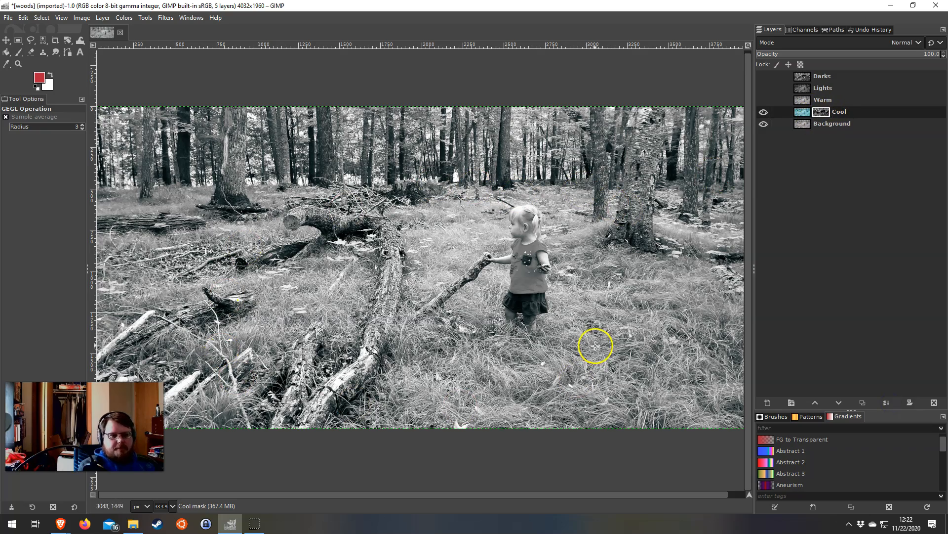
# Examine the cool tint in the shadows around the girl and fallen logs at 100 %, comparing with the Cool layer hidden and shown
pyautogui.scroll(2, 597, 343)
pyautogui.scroll(1, 323, 170)
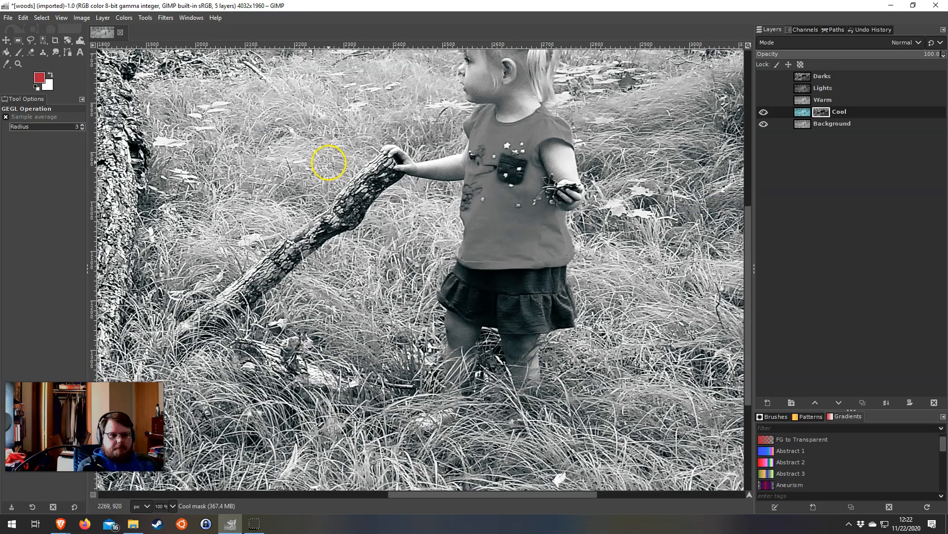
pyautogui.moveTo(351, 123); pyautogui.dragTo(386, 214)
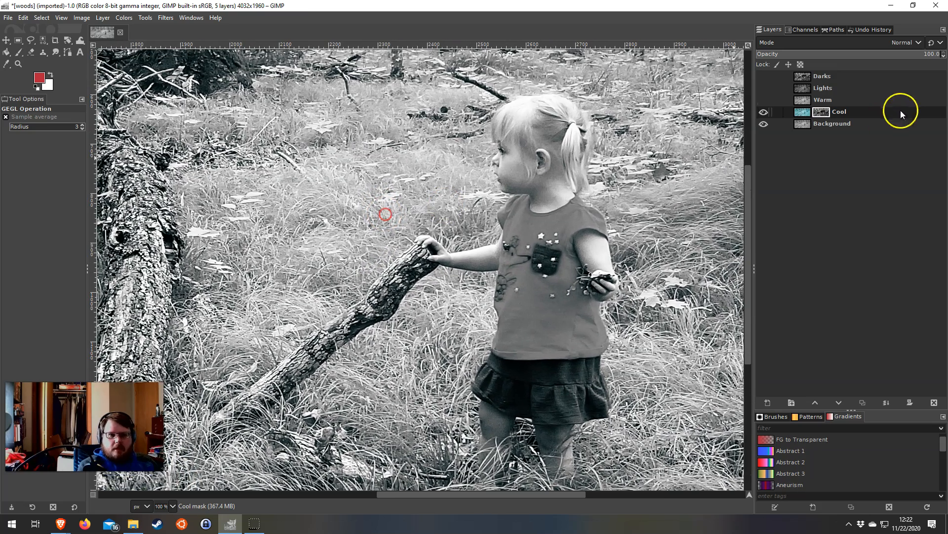
pyautogui.click(764, 111)
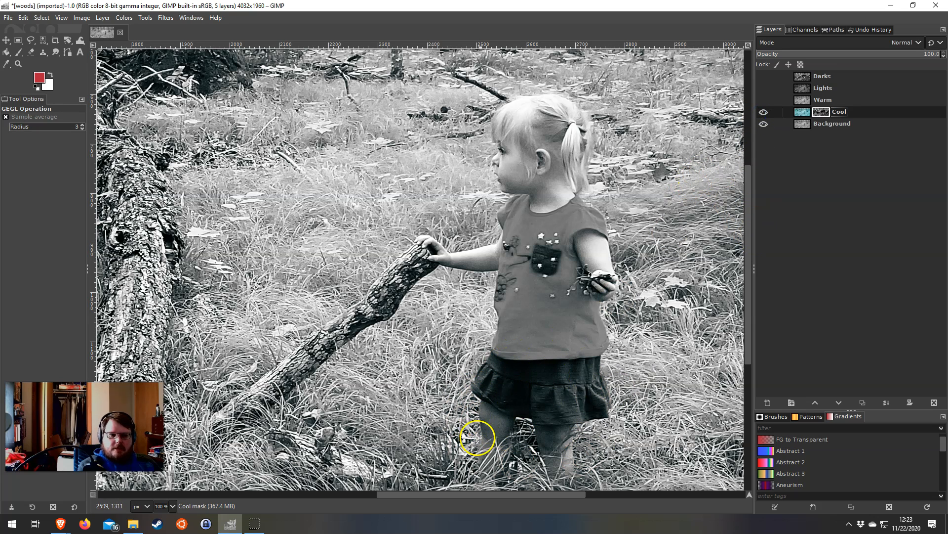
pyautogui.moveTo(190, 102); pyautogui.dragTo(440, 269)
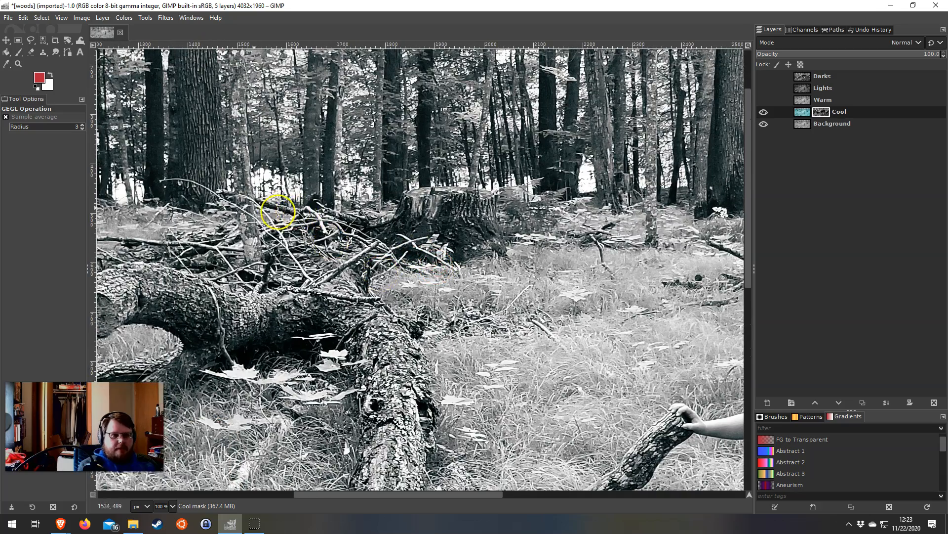
pyautogui.moveTo(246, 208); pyautogui.dragTo(377, 236)
pyautogui.click(764, 113)
pyautogui.click(765, 112)
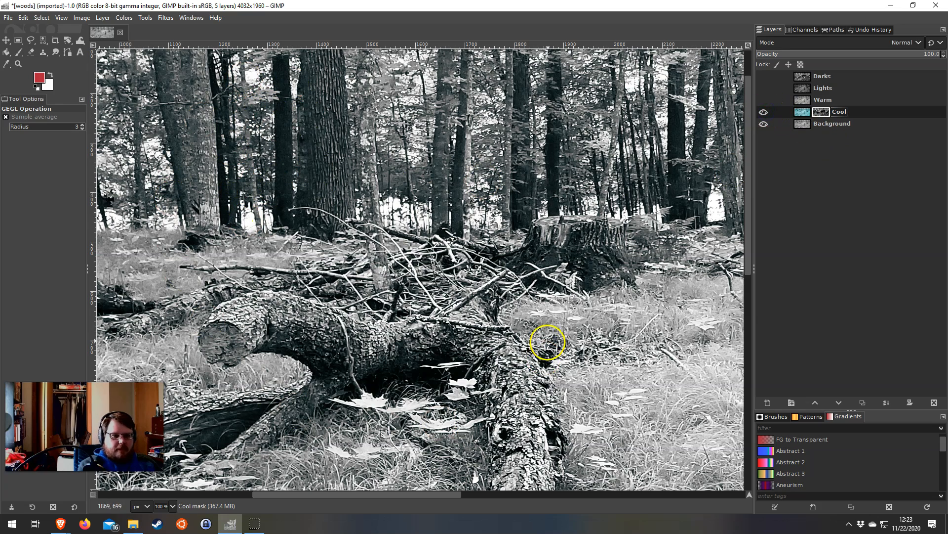
# Colorize the Warm layer an orange tint with hue 0.1105, saturation 0.5000 and lightness 0.000
pyautogui.scroll(-4, 547, 342)
pyautogui.moveTo(578, 381); pyautogui.dragTo(442, 267)
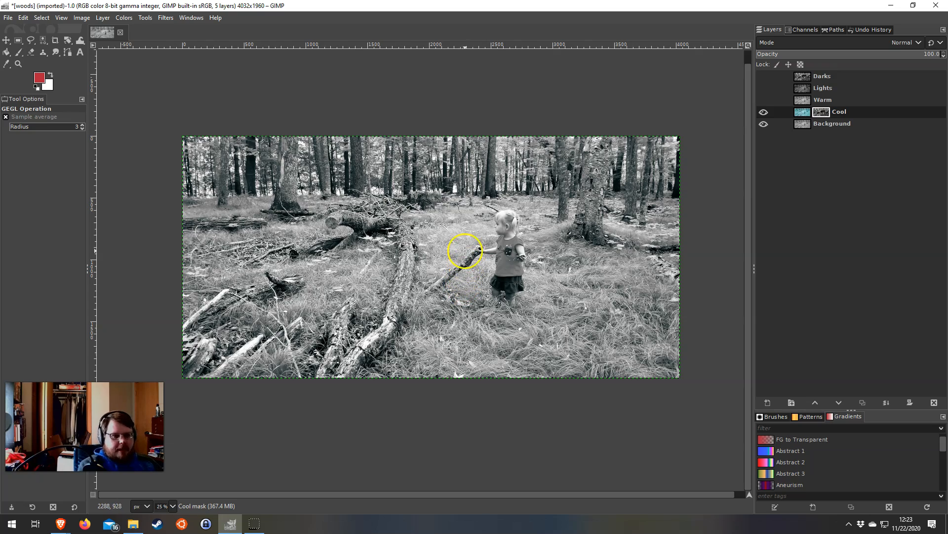
pyautogui.scroll(2, 507, 259)
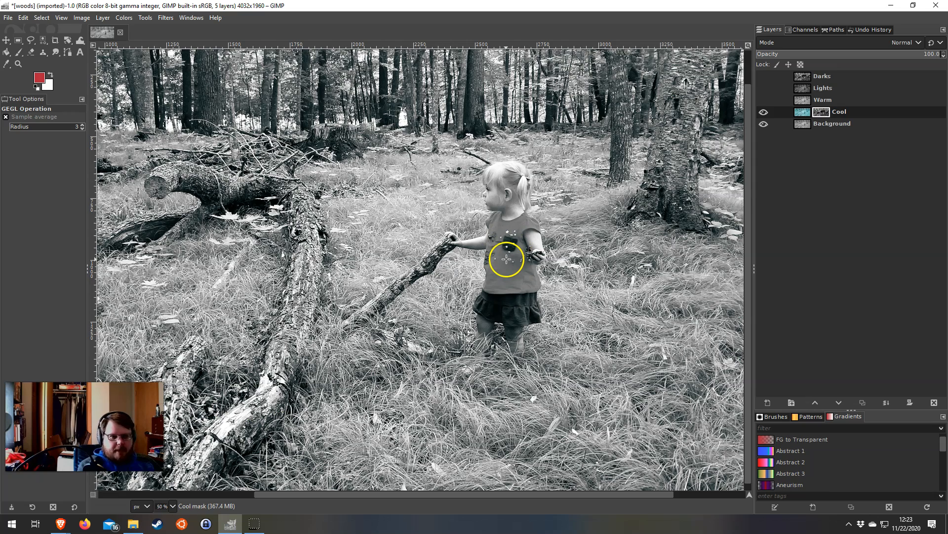
pyautogui.click(839, 103)
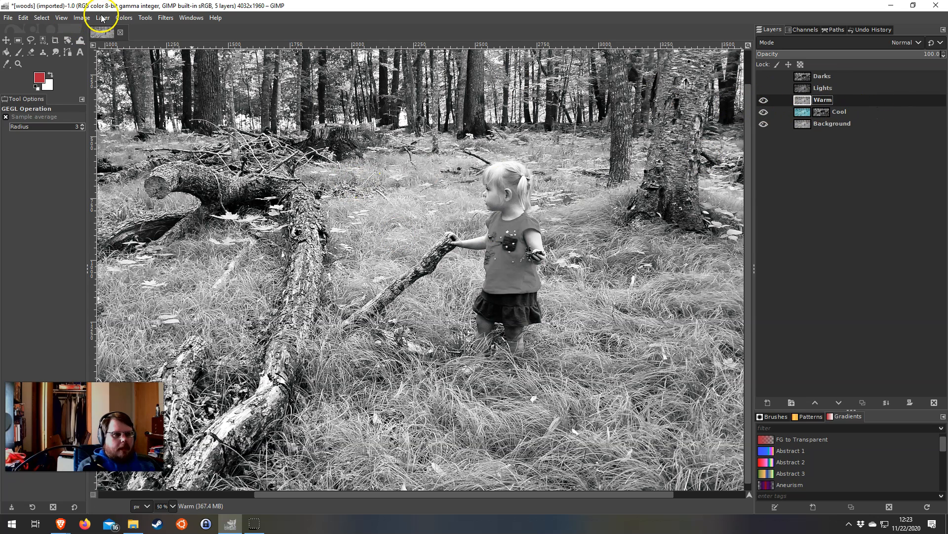
pyautogui.click(125, 18)
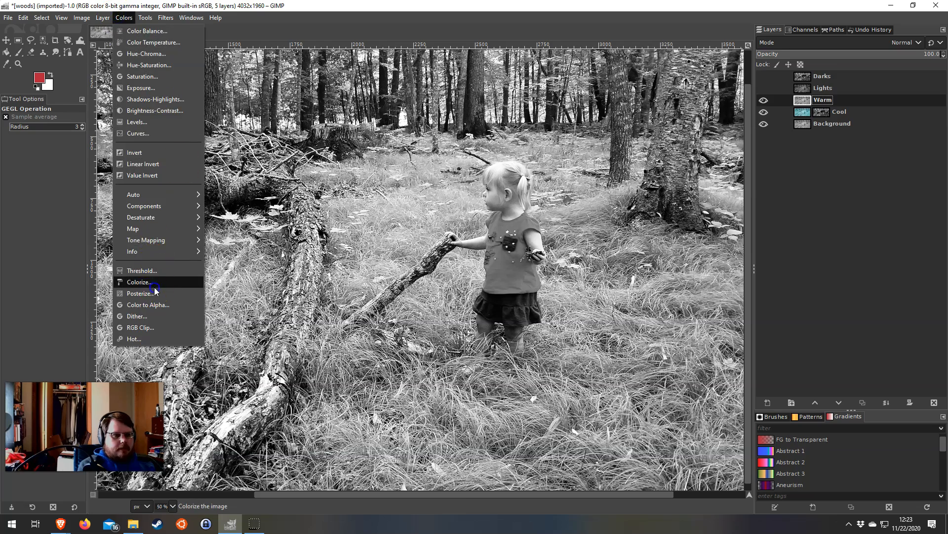
pyautogui.click(153, 284)
pyautogui.moveTo(264, 155); pyautogui.dragTo(207, 156)
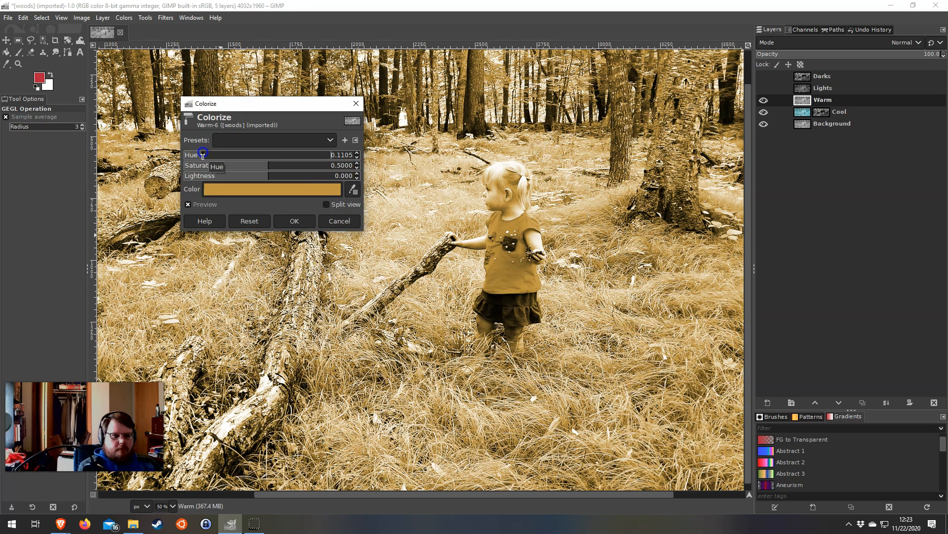
pyautogui.click(293, 220)
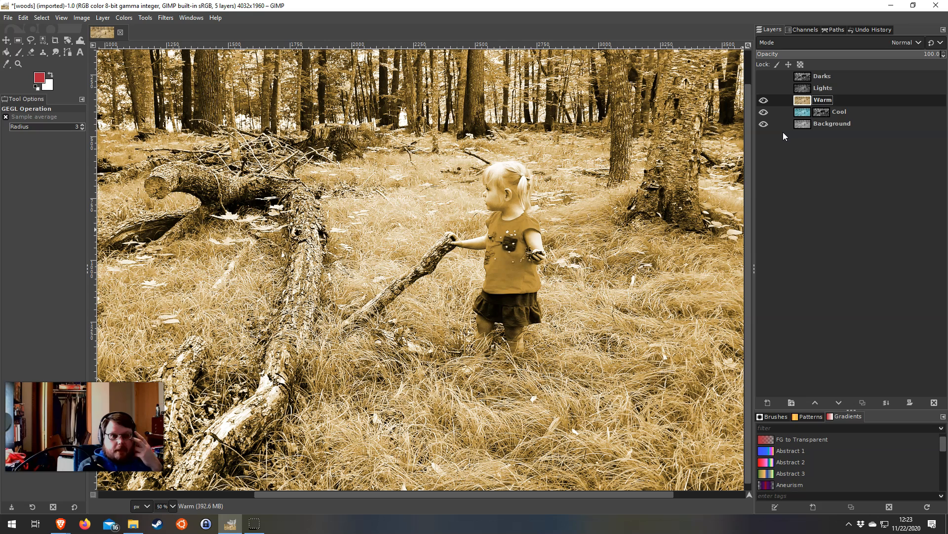
# Add a white (full opacity) layer mask to the Warm layer
pyautogui.rightClick(829, 101)
pyautogui.click(868, 290)
pyautogui.click(873, 370)
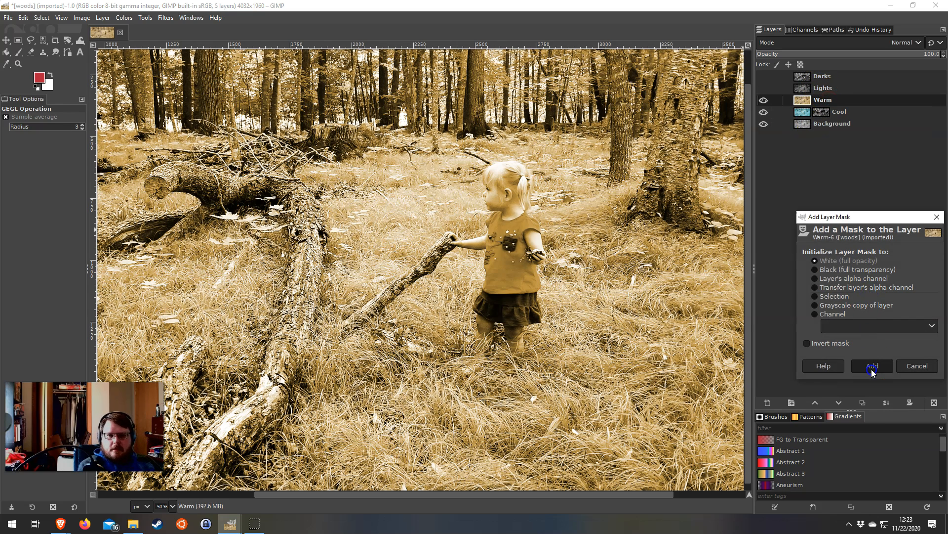
# Copy the Lights layer, paste it into the Warm layer's mask, and anchor the floating selection
pyautogui.click(816, 89)
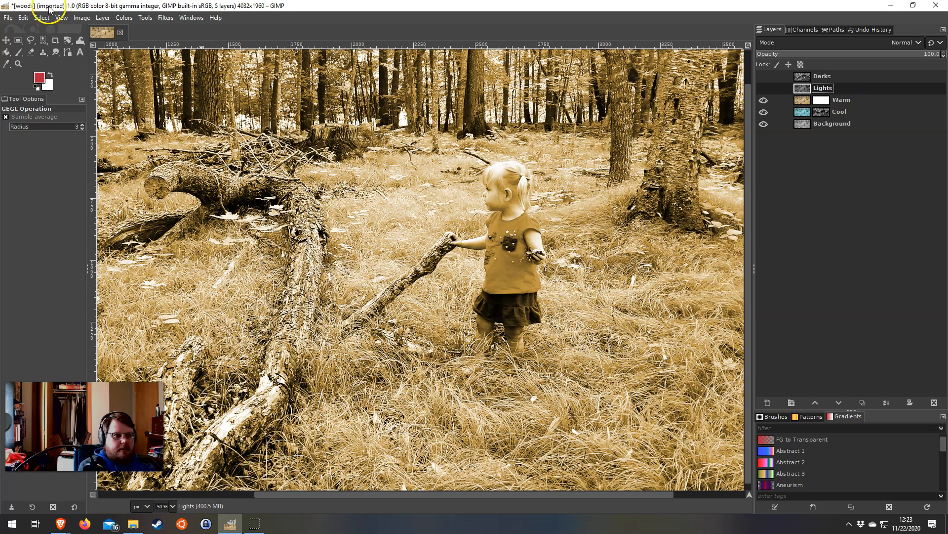
pyautogui.click(23, 17)
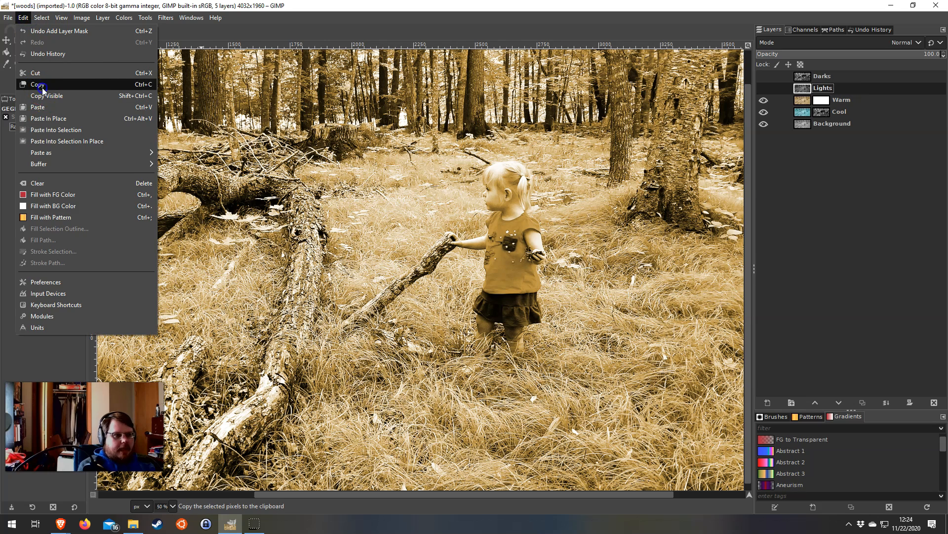
pyautogui.click(43, 90)
pyautogui.click(822, 102)
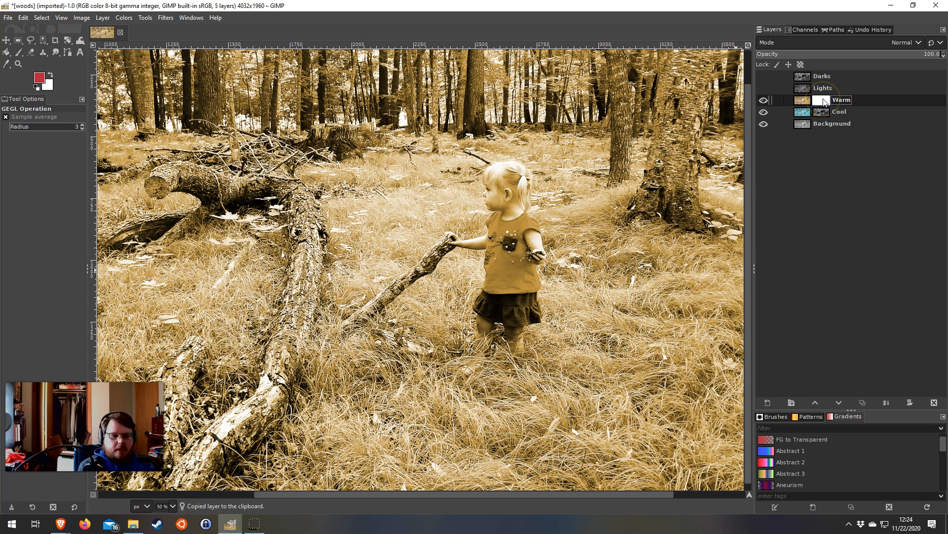
pyautogui.click(24, 17)
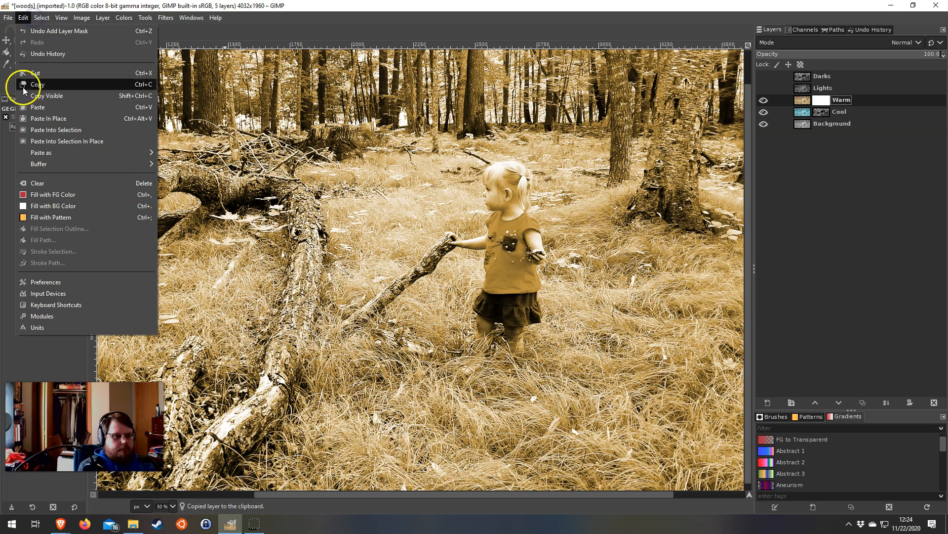
pyautogui.click(33, 113)
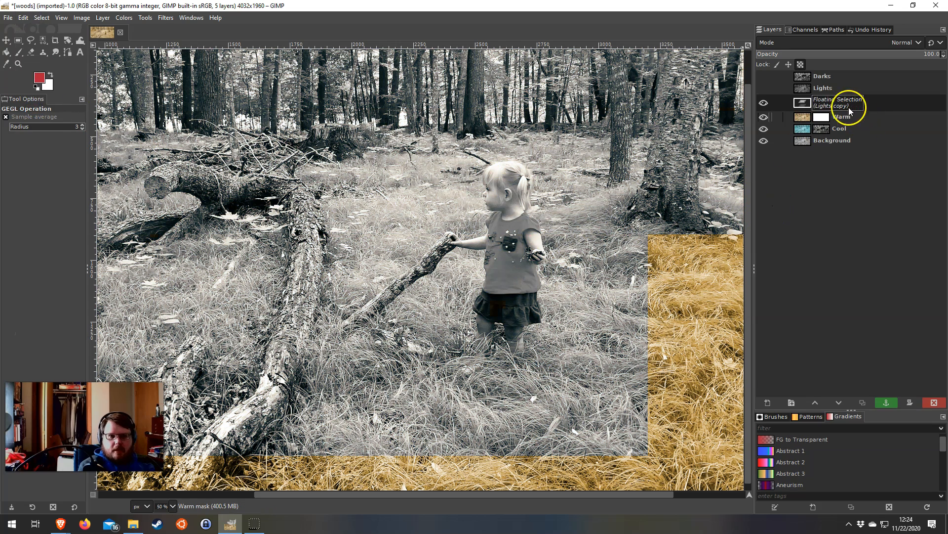
pyautogui.click(886, 403)
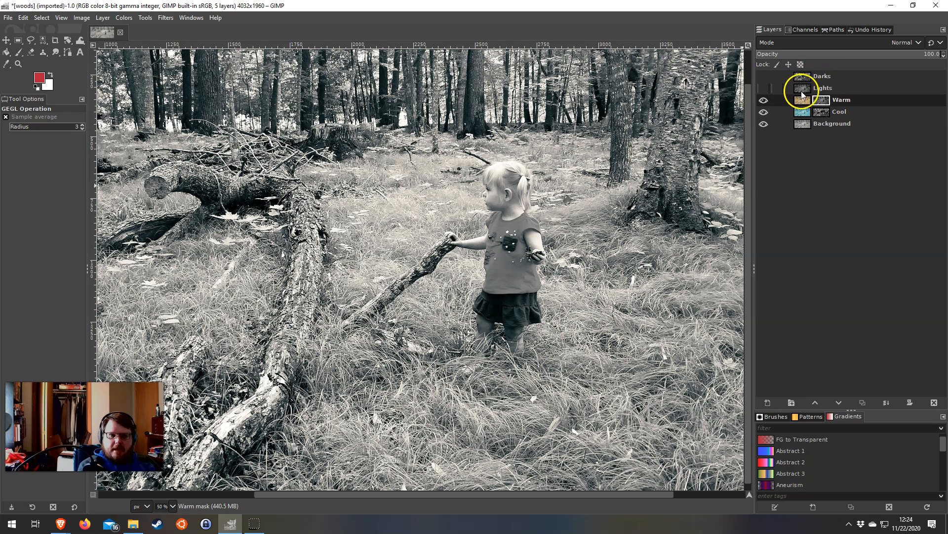
pyautogui.click(845, 203)
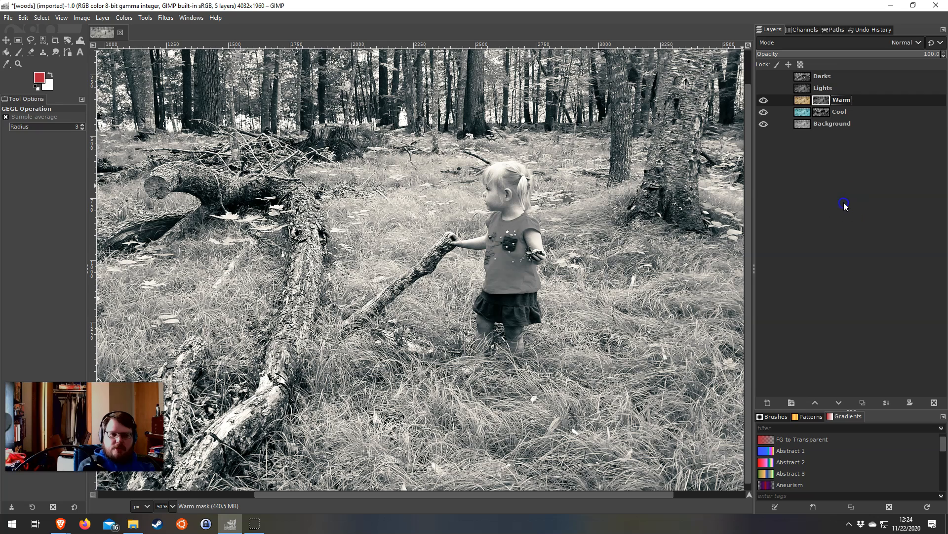
# Compare the photo with the Warm and Cool layers hidden and shown
pyautogui.click(803, 100)
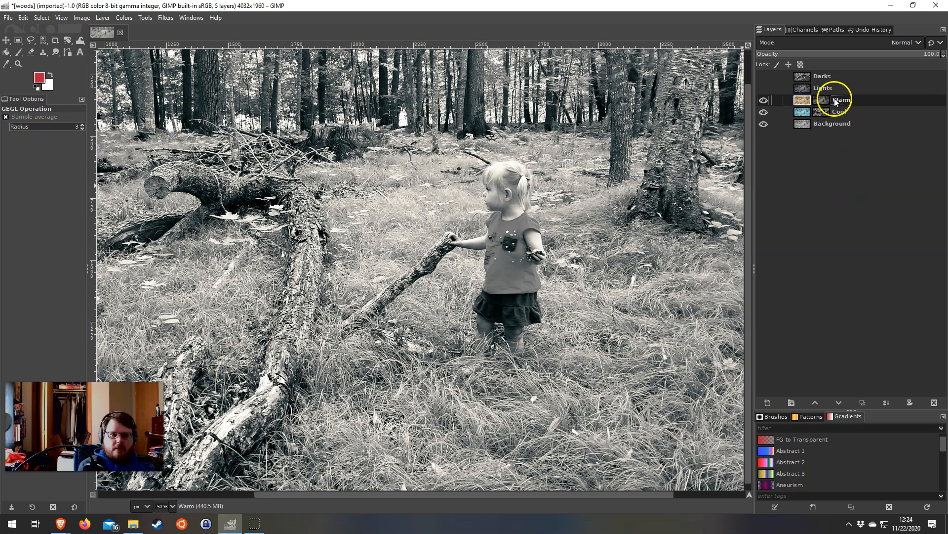
pyautogui.click(764, 101)
pyautogui.click(763, 112)
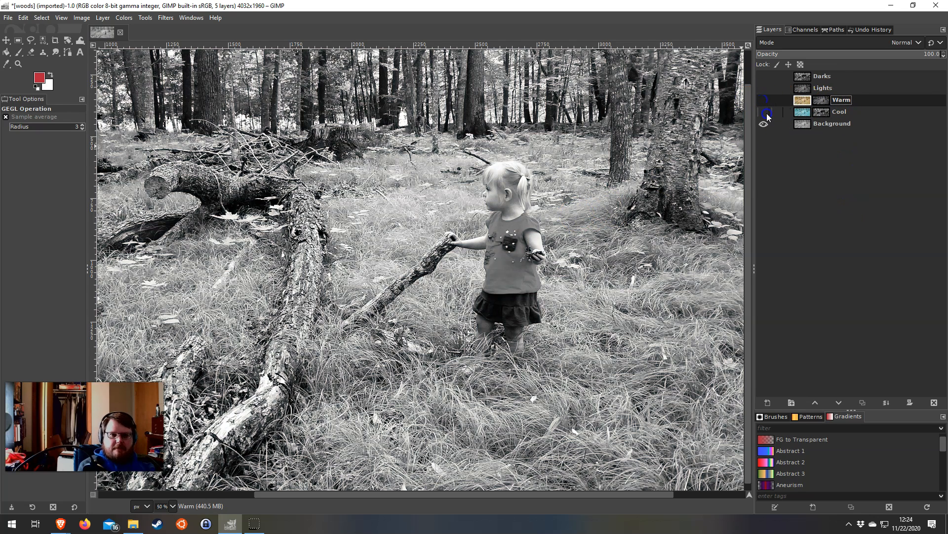
pyautogui.click(763, 101)
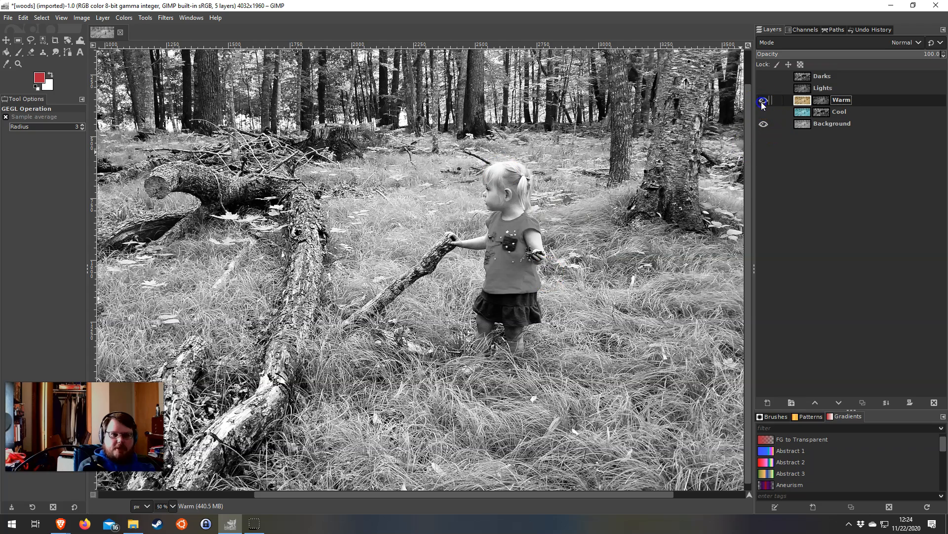
pyautogui.click(764, 112)
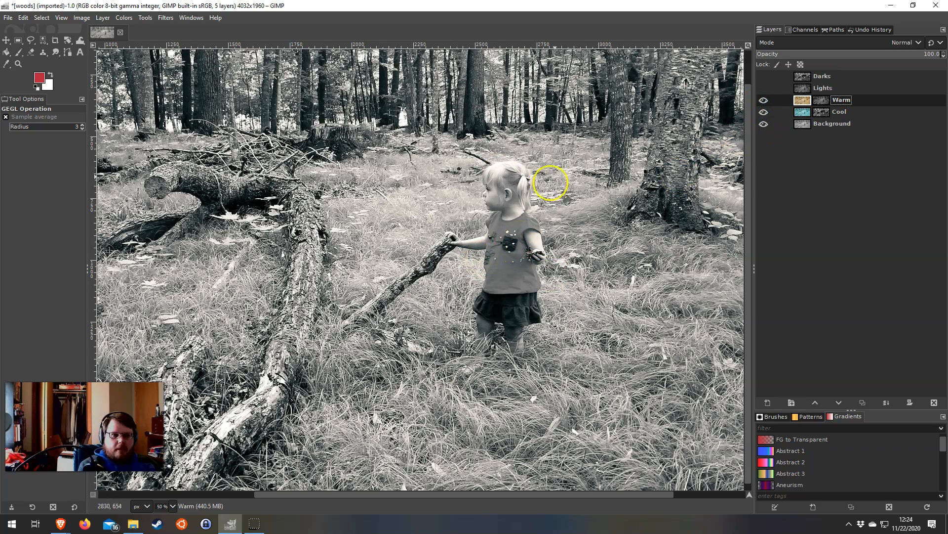
# Examine the split toning around the girl at 200 %, with the Cool layer hidden and shown, and across the whole photo
pyautogui.moveTo(380, 154); pyautogui.dragTo(280, 136)
pyautogui.moveTo(547, 204); pyautogui.dragTo(399, 277)
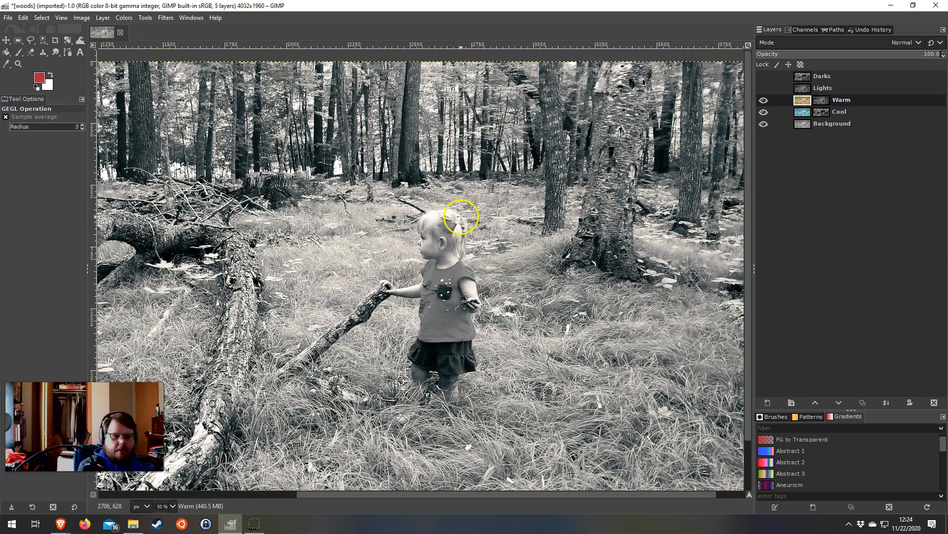
pyautogui.press('1')
pyautogui.press('2')
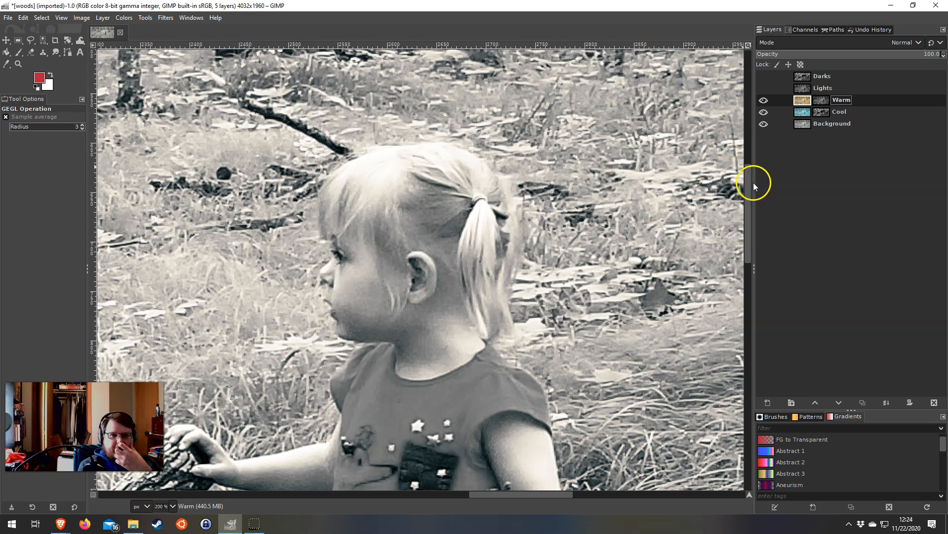
pyautogui.click(763, 112)
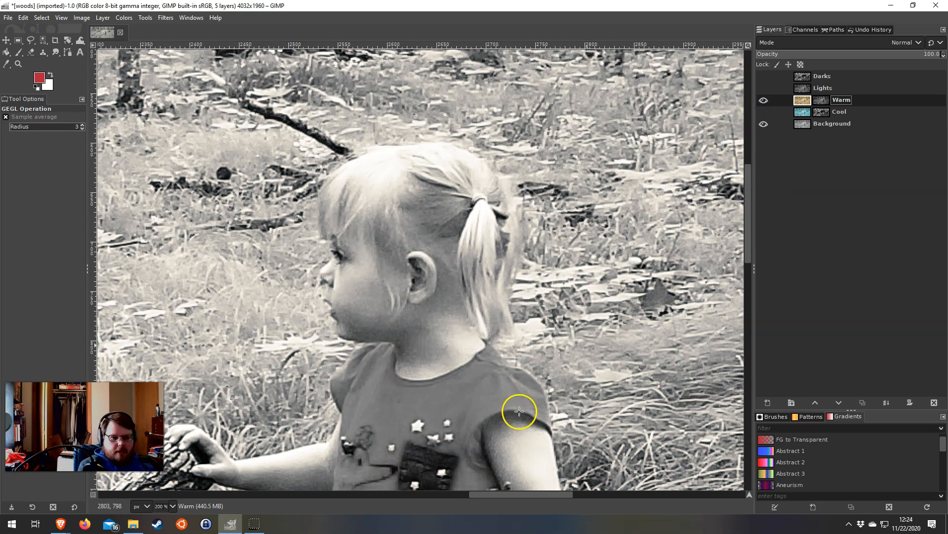
pyautogui.click(763, 112)
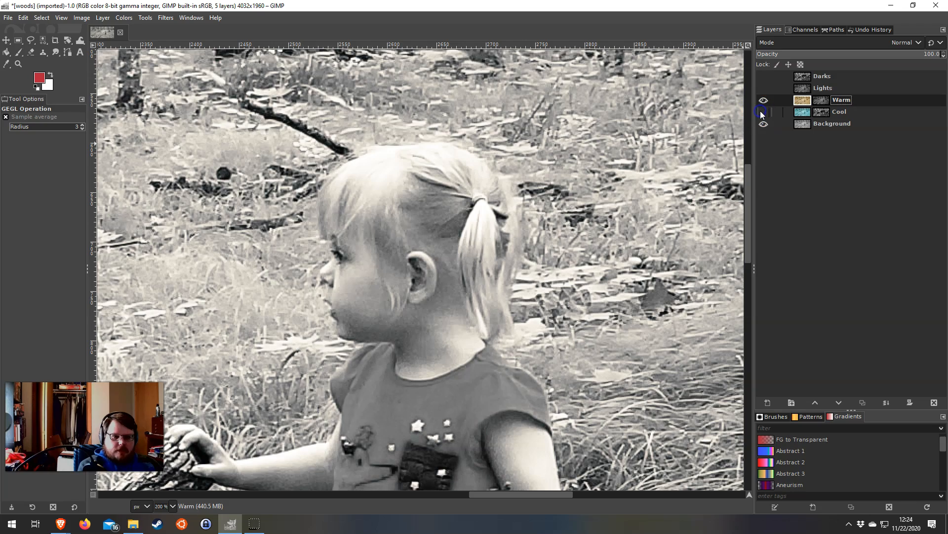
pyautogui.scroll(-5, 517, 231)
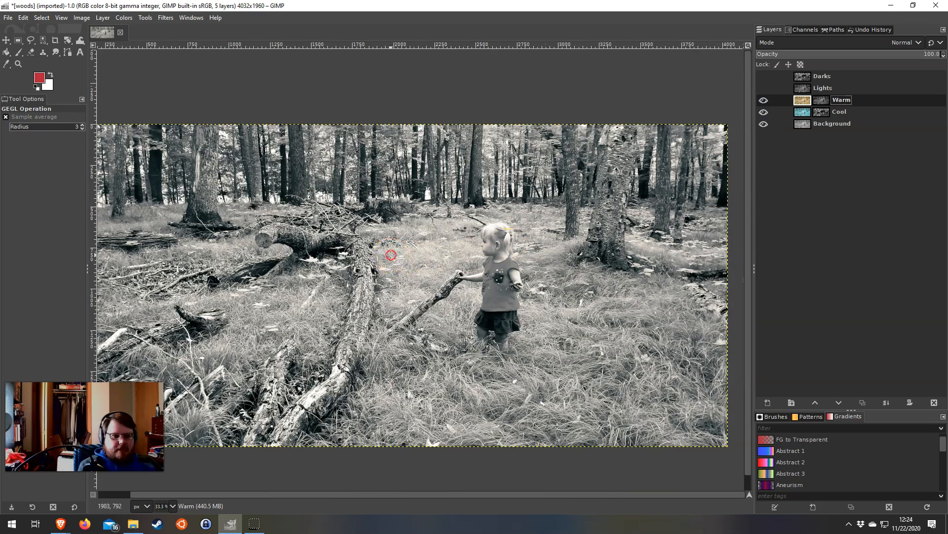
pyautogui.moveTo(391, 255); pyautogui.dragTo(419, 225)
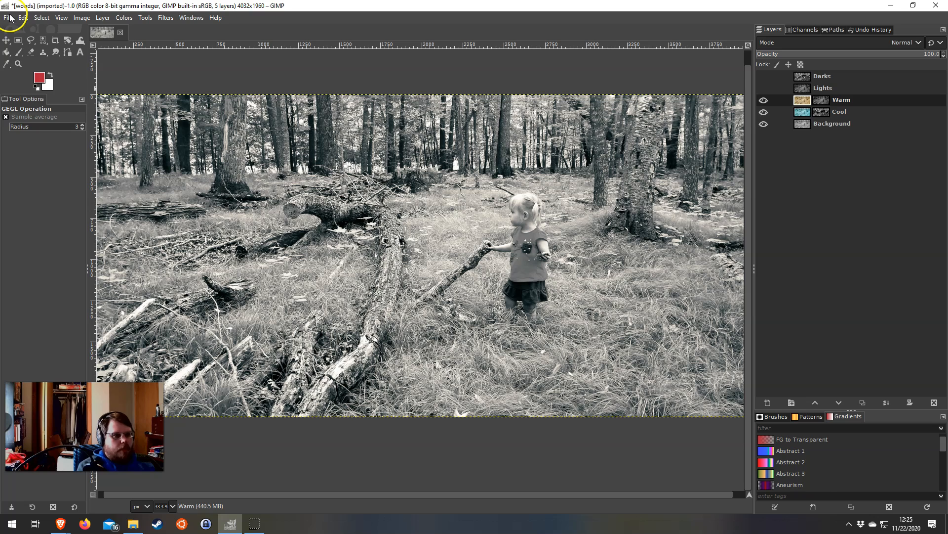
# Reset the foreground and background colors to black and white, and save the image as woods.xcf in the gimp tutorials folder
pyautogui.click(37, 86)
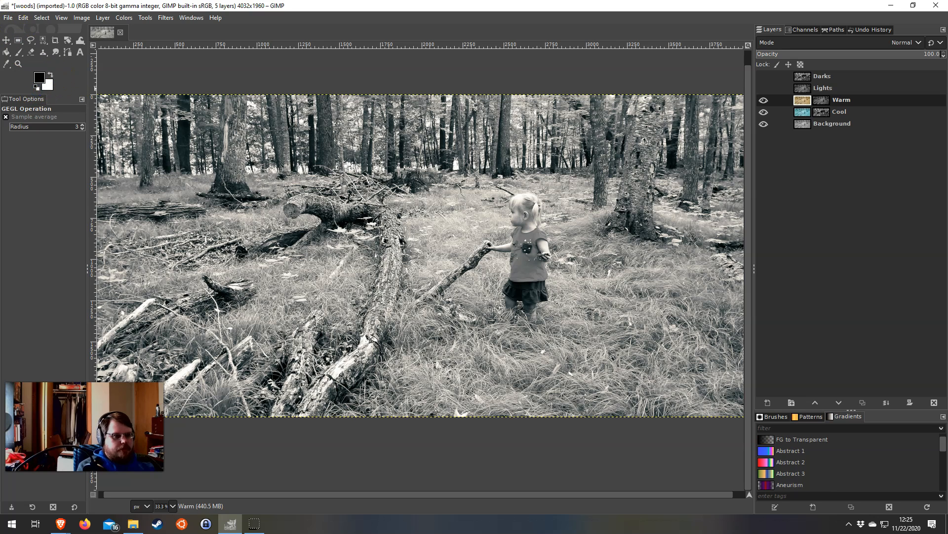
pyautogui.click(8, 17)
pyautogui.click(7, 18)
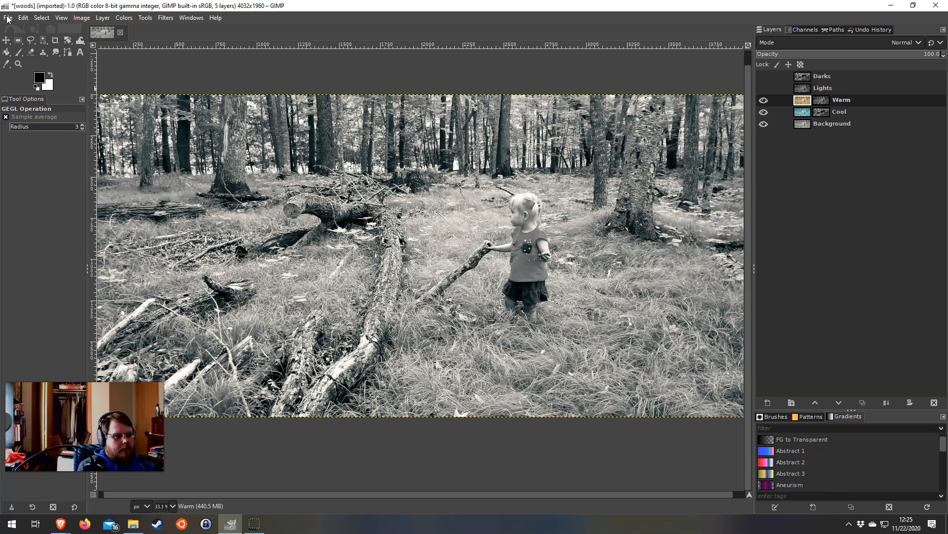
pyautogui.click(7, 19)
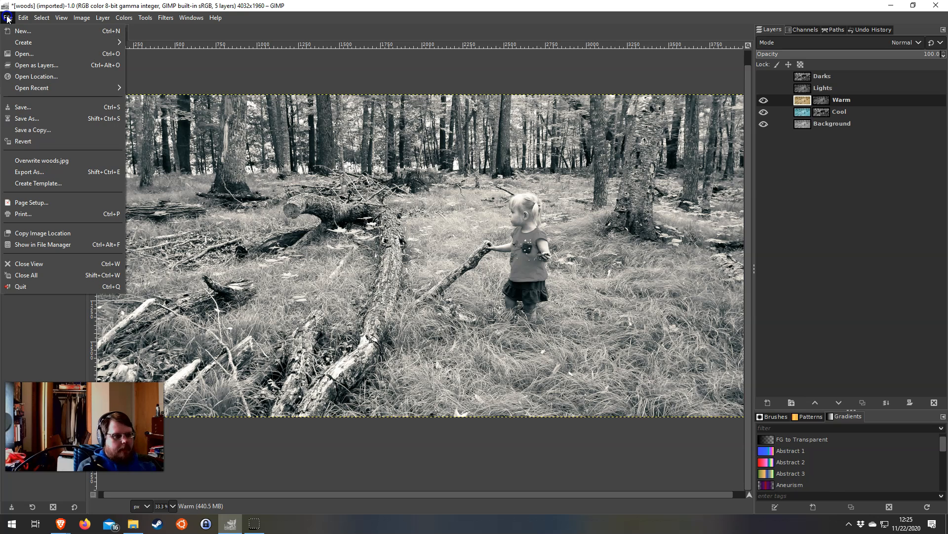
pyautogui.click(34, 106)
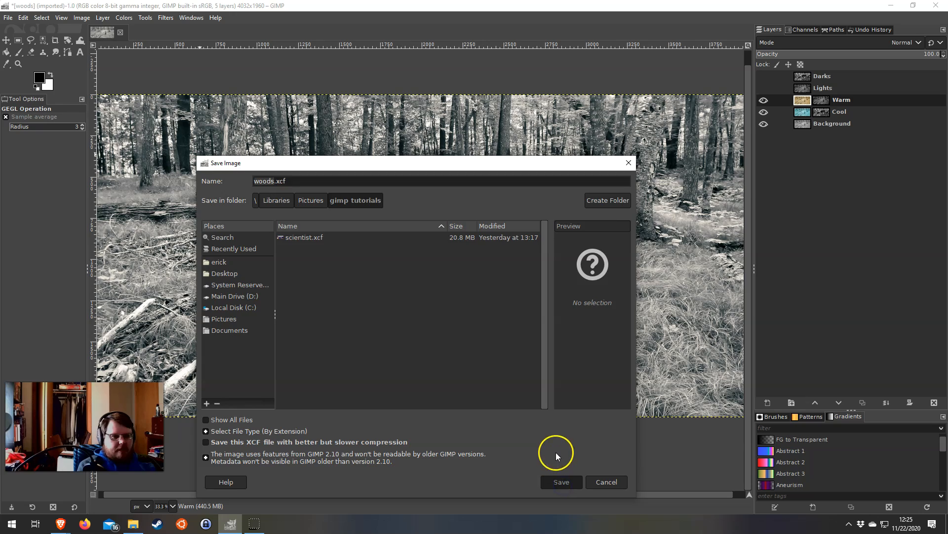
pyautogui.moveTo(0, 144); pyautogui.dragTo(480, 136)
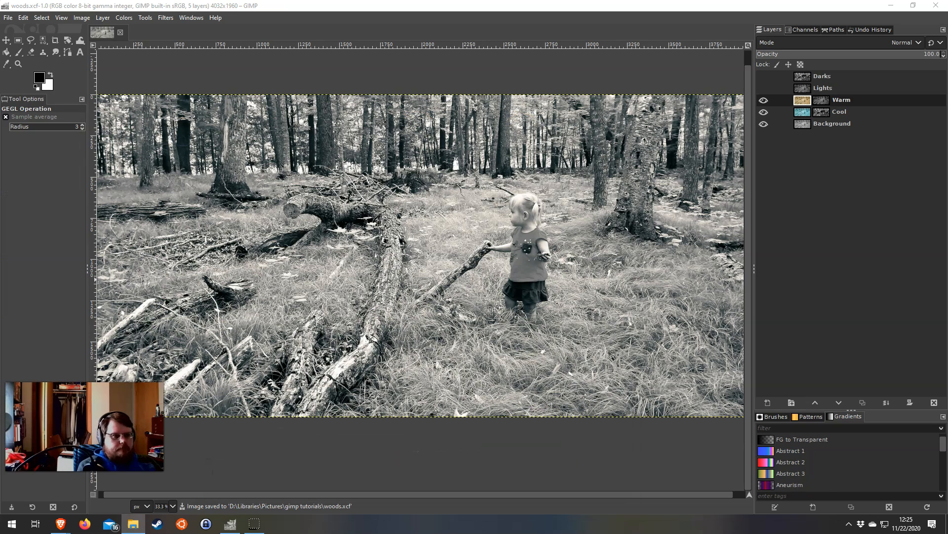
# Export the image as halftone.png to the gimp tutorials folder
pyautogui.click(8, 18)
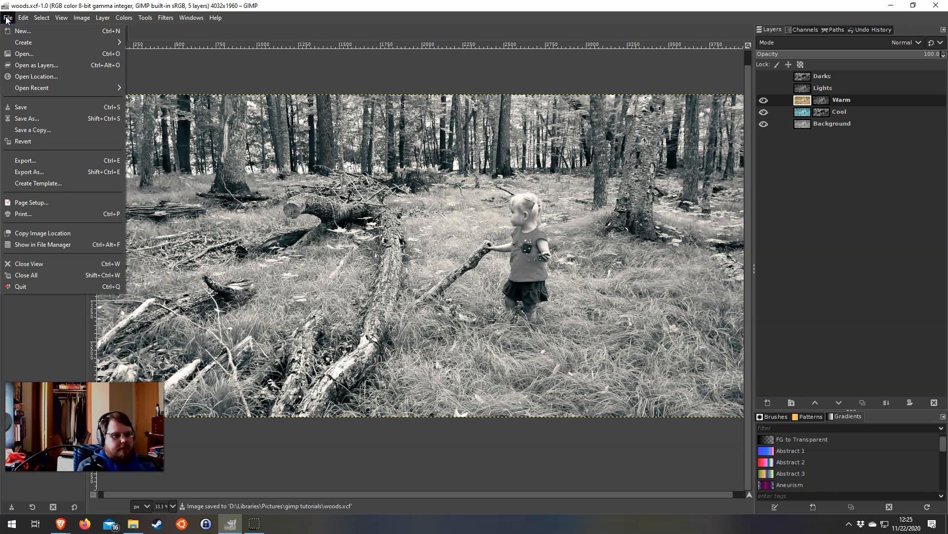
pyautogui.click(52, 170)
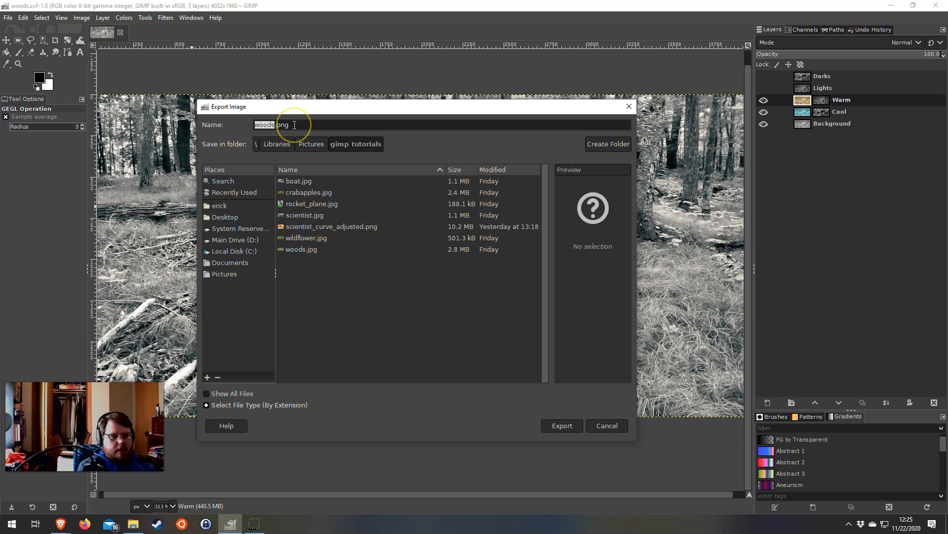
pyautogui.write('halftone')
pyautogui.moveTo(0, 130); pyautogui.dragTo(406, 102)
pyautogui.click(671, 398)
pyautogui.click(573, 426)
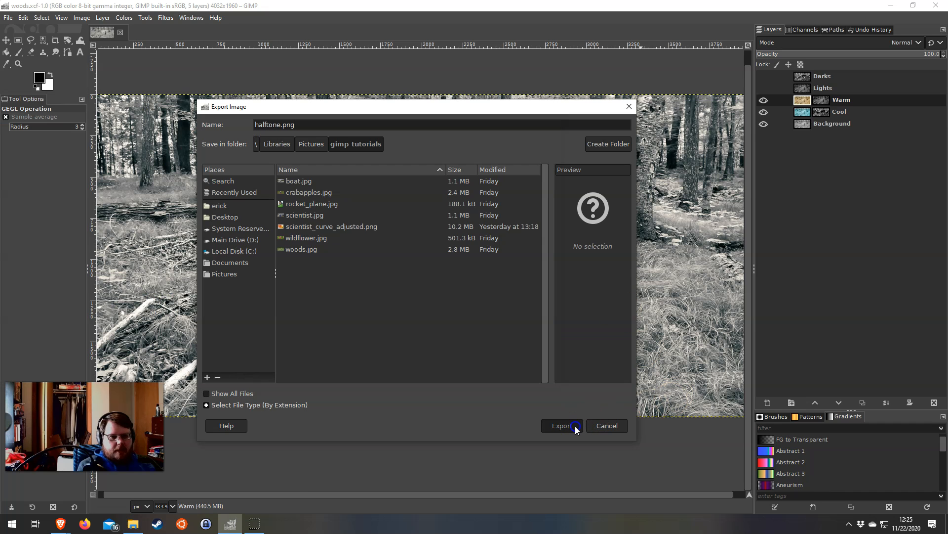
# Close the stray Colorize dialog and move the Export Image dialog aside
pyautogui.click(133, 524)
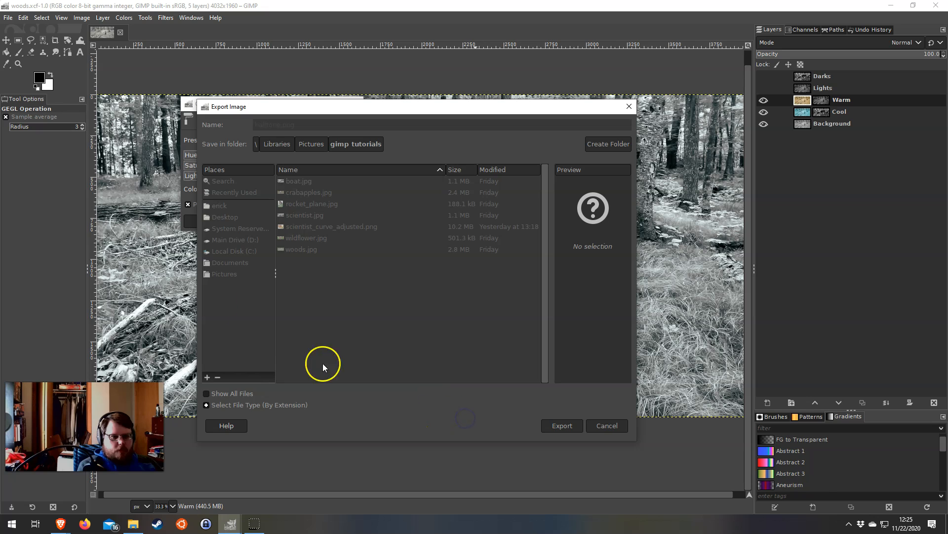
pyautogui.click(188, 104)
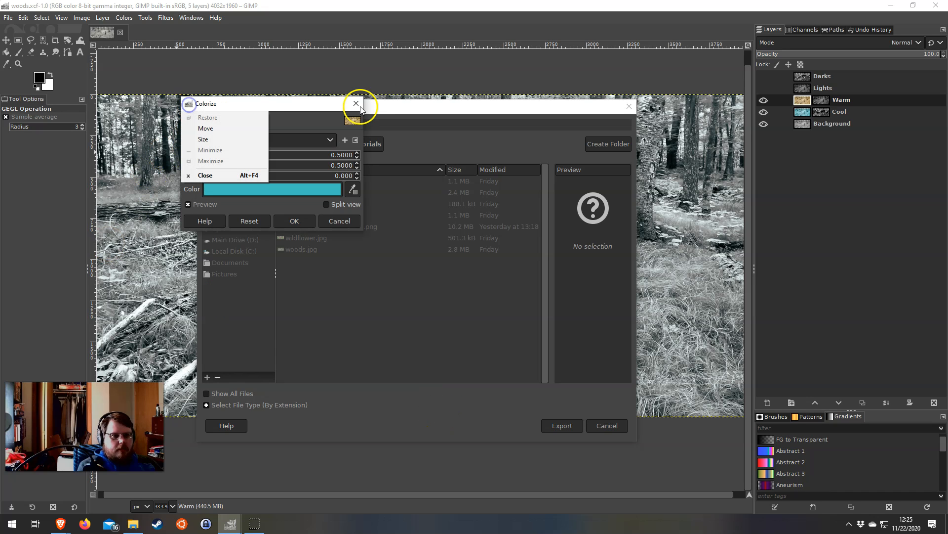
pyautogui.click(361, 104)
pyautogui.moveTo(362, 105); pyautogui.dragTo(551, 114)
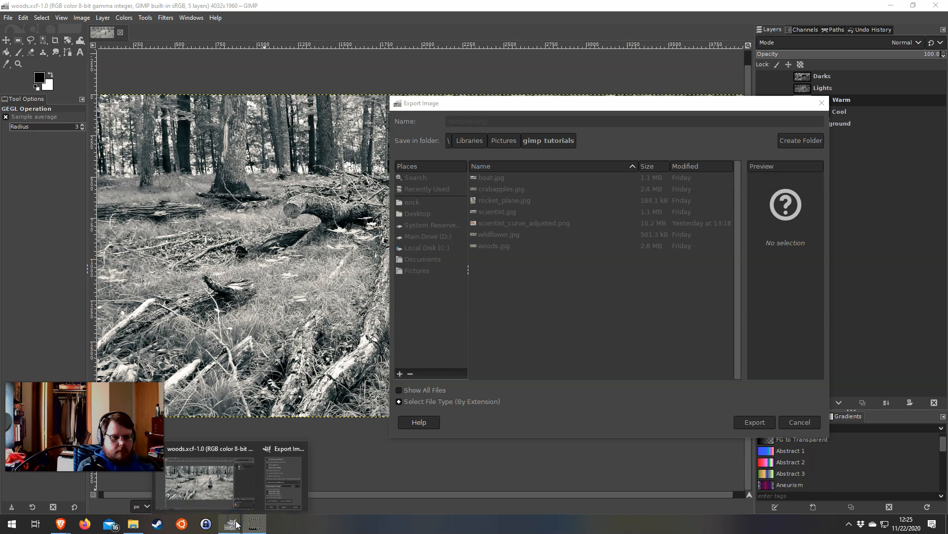
# Bring up the waiting PNG export options and finish exporting halftone.png with the current settings
pyautogui.click(291, 492)
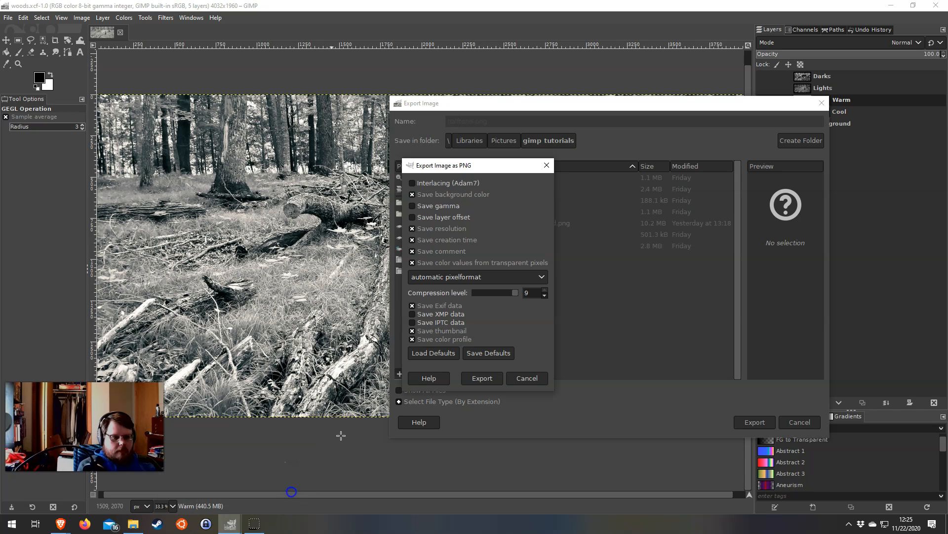
pyautogui.click(486, 379)
# Switch to File Explorer, view the exported halftone.png from the gimp tutorials folder in Photos, and close both windows
pyautogui.click(133, 522)
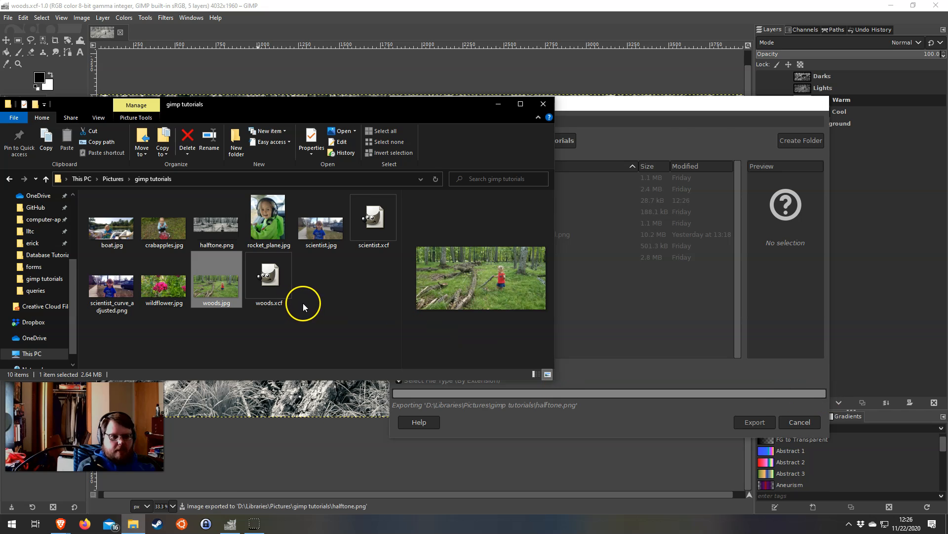
pyautogui.click(218, 228)
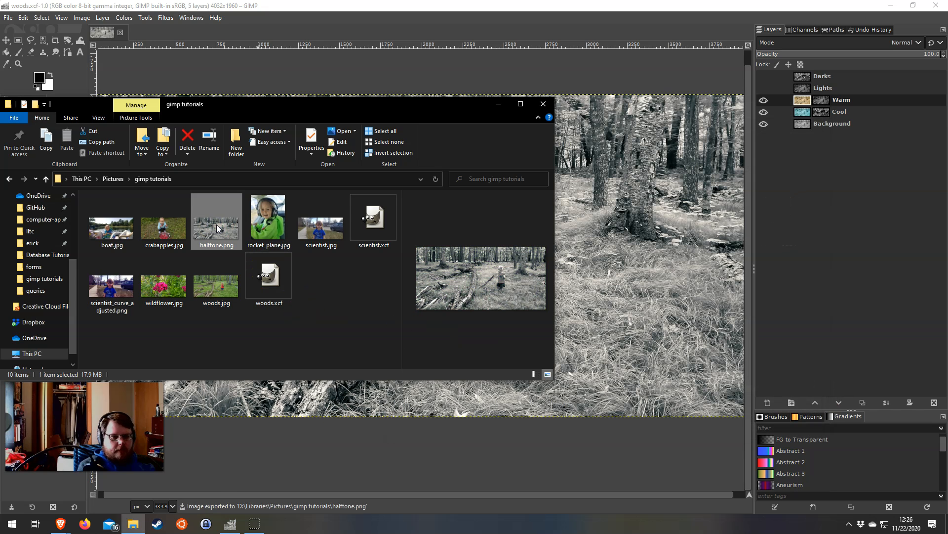
pyautogui.doubleClick(216, 225)
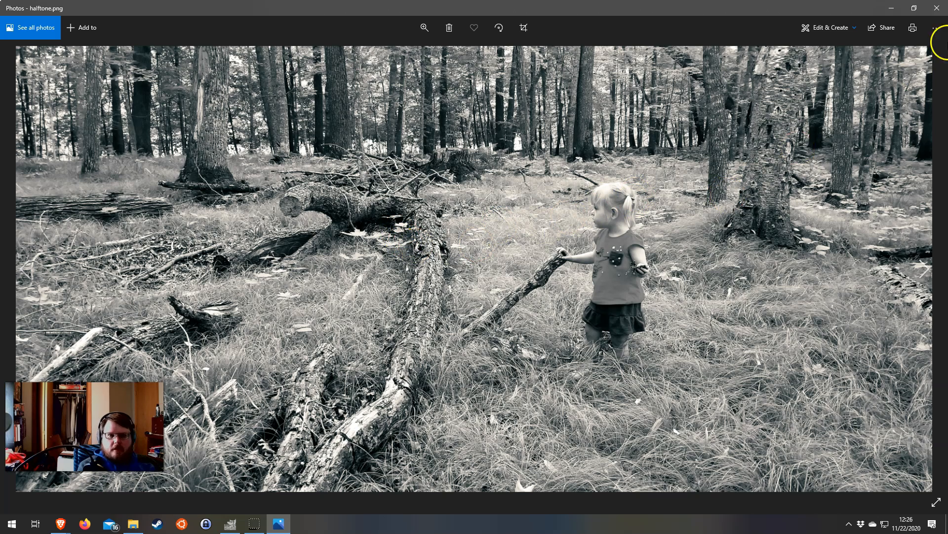
pyautogui.click(937, 8)
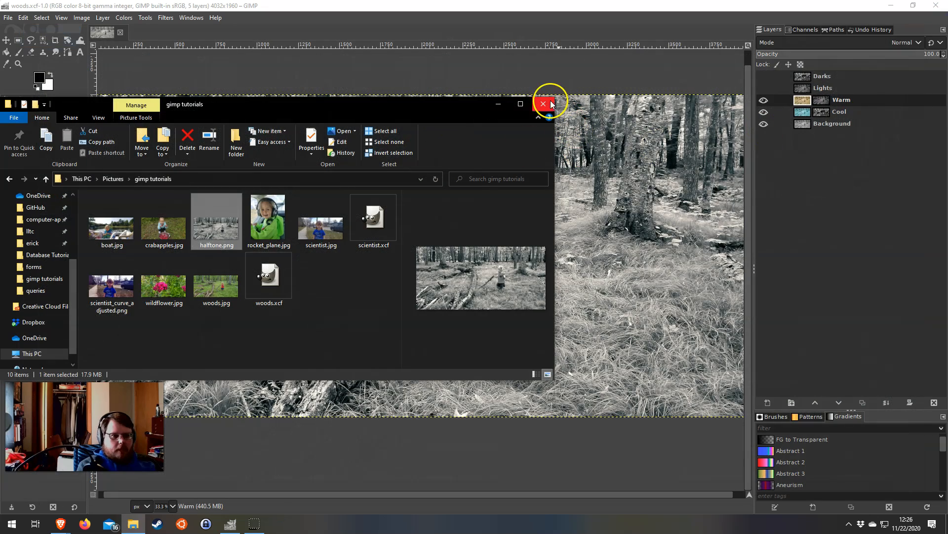
pyautogui.click(546, 103)
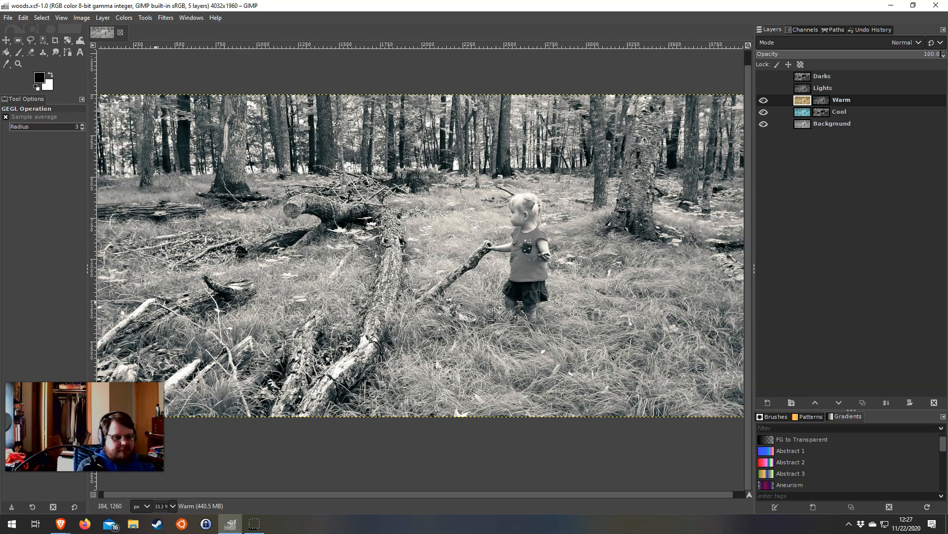
pyautogui.moveTo(358, 207); pyautogui.dragTo(348, 212)
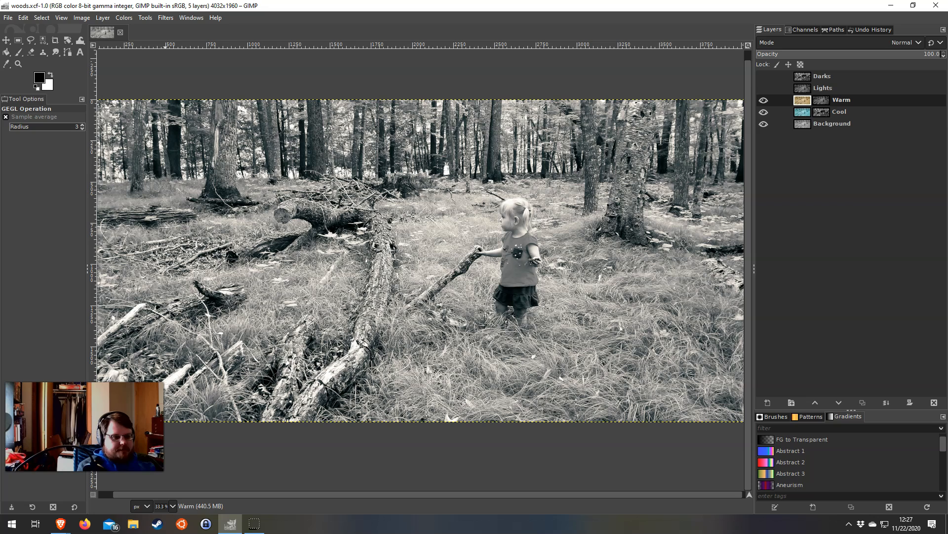
pyautogui.click(255, 523)
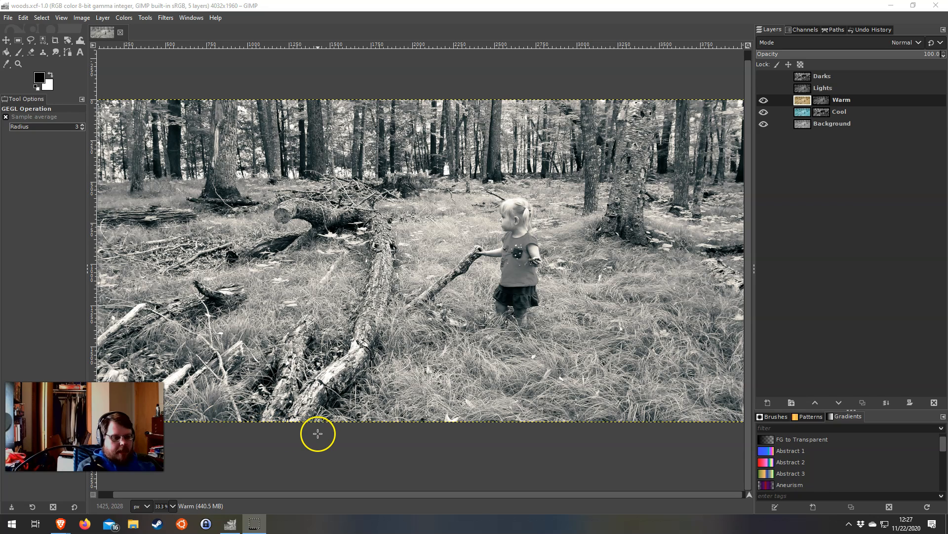